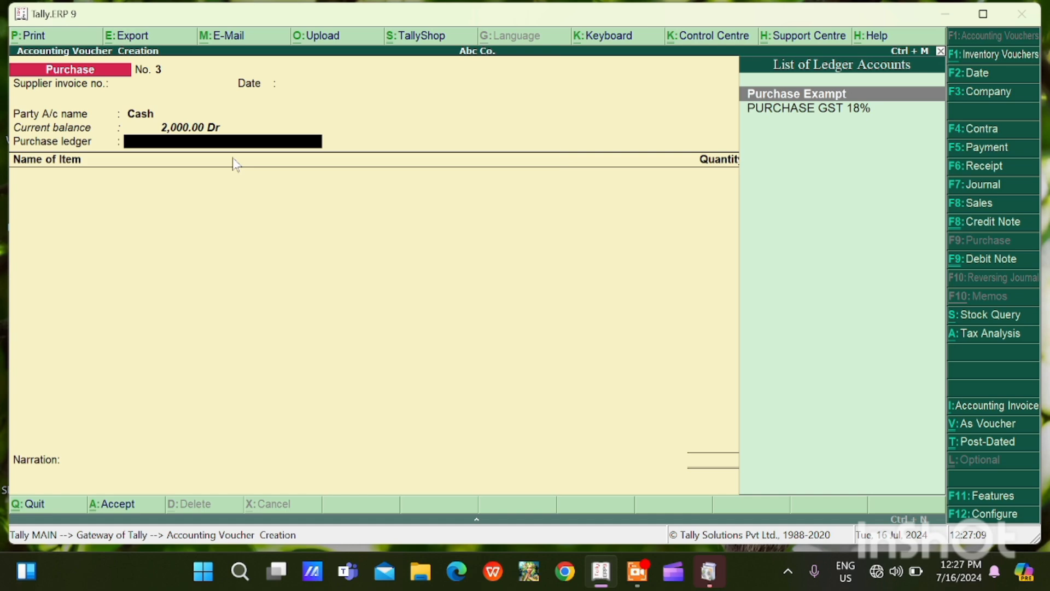
Select PURCHASE GST 18% as the purchase ledger for the cash purchase voucher
key("Down")
key("Return")
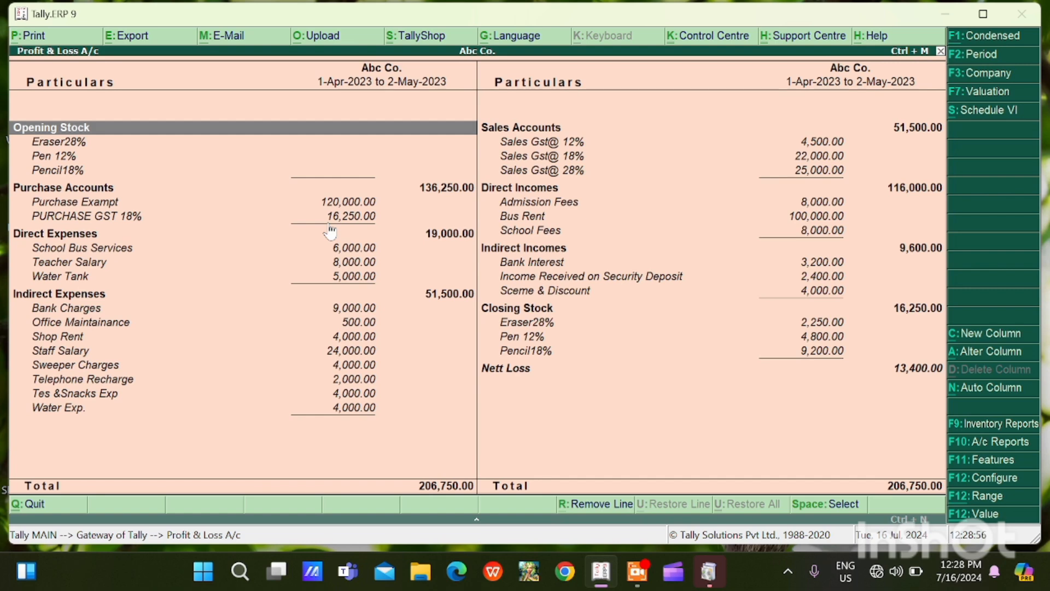
key("Escape")
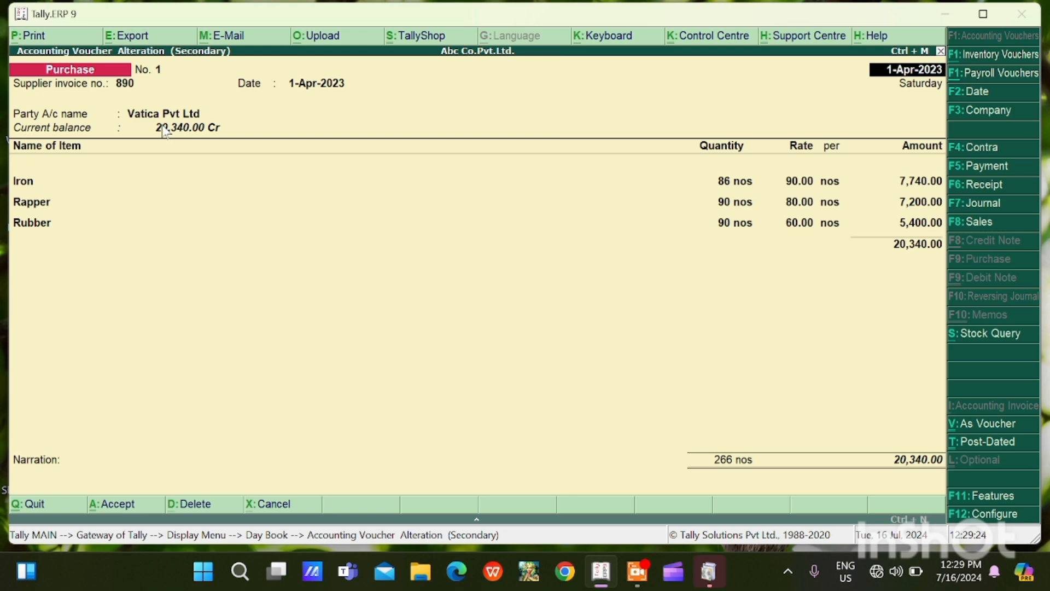
Set the purchase invoice configuration option "Use common ledger account for item allocation" to No
key("Return")
key("Return")
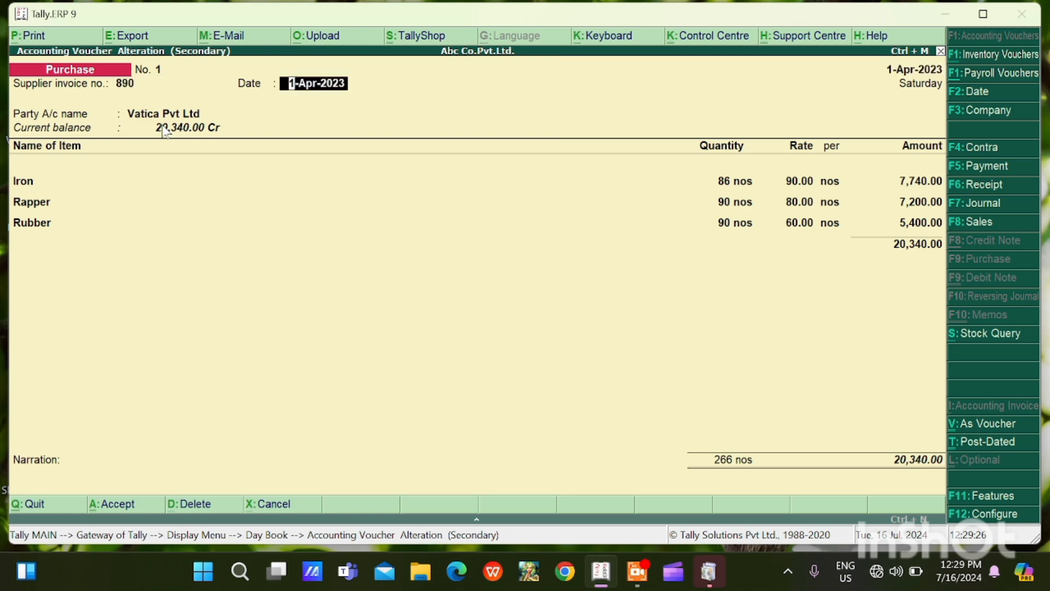
key("Return")
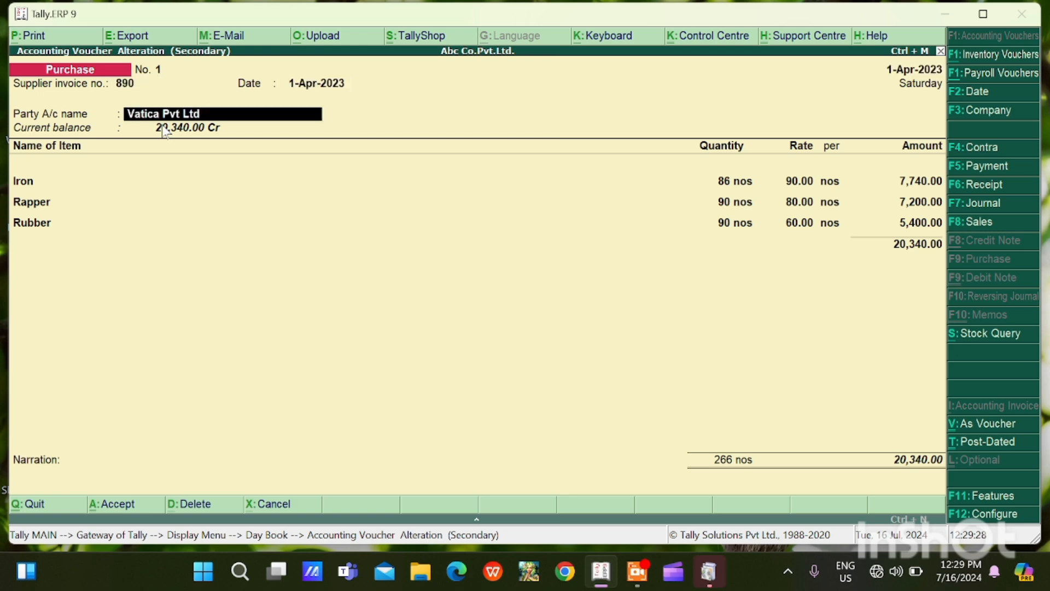
key("F12")
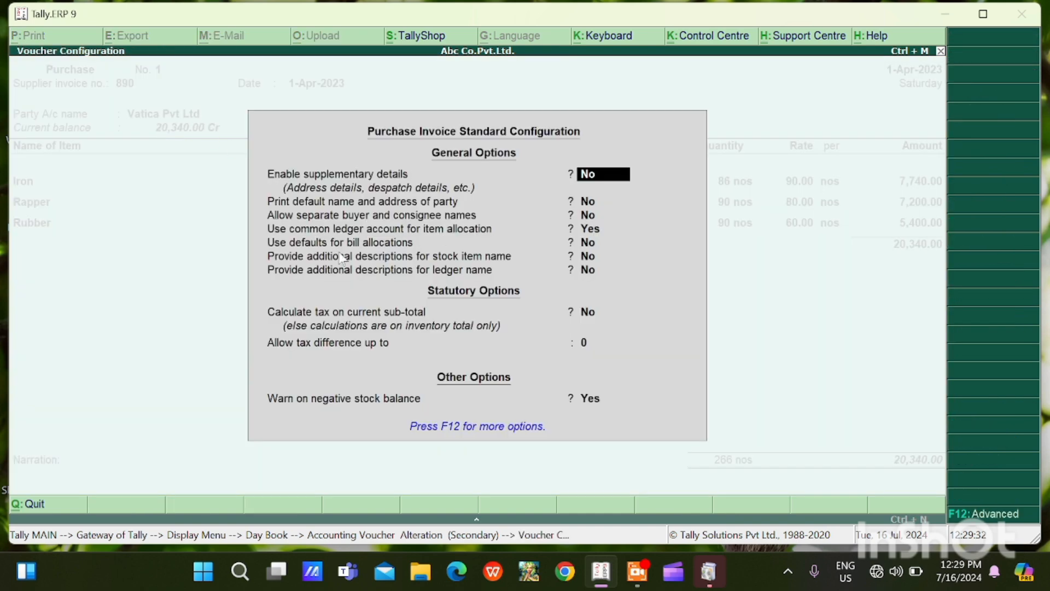
key("Return")
key("Return")
key("Return")
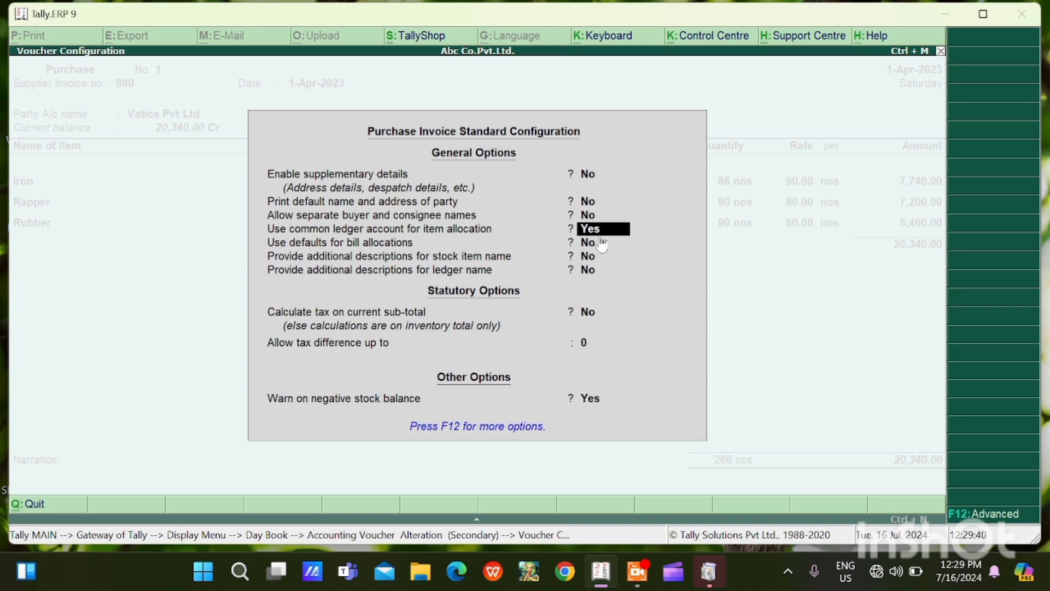
type("n")
key("Return")
key("Return")
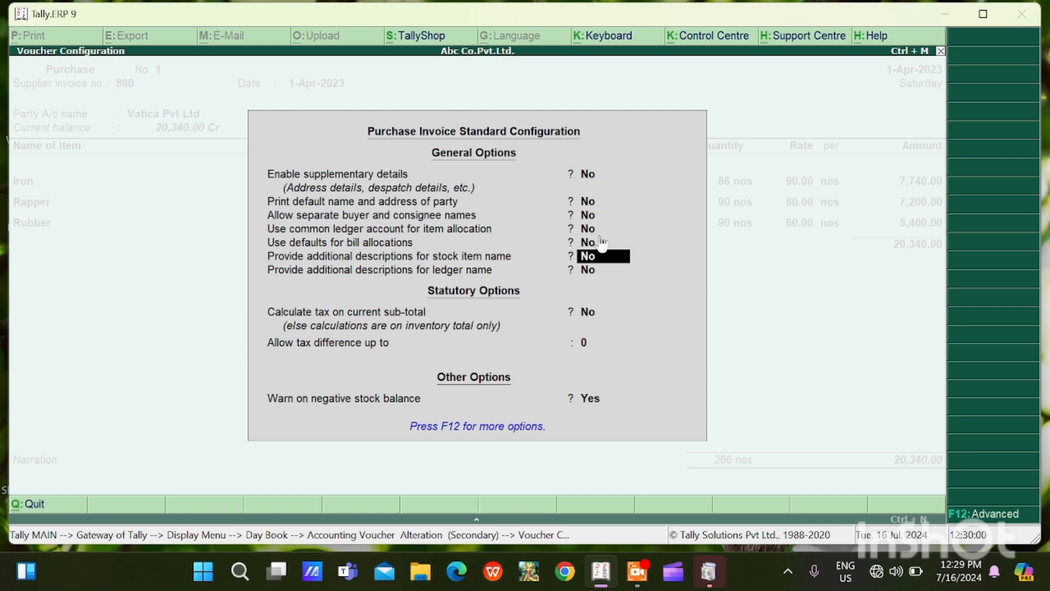
key("Escape")
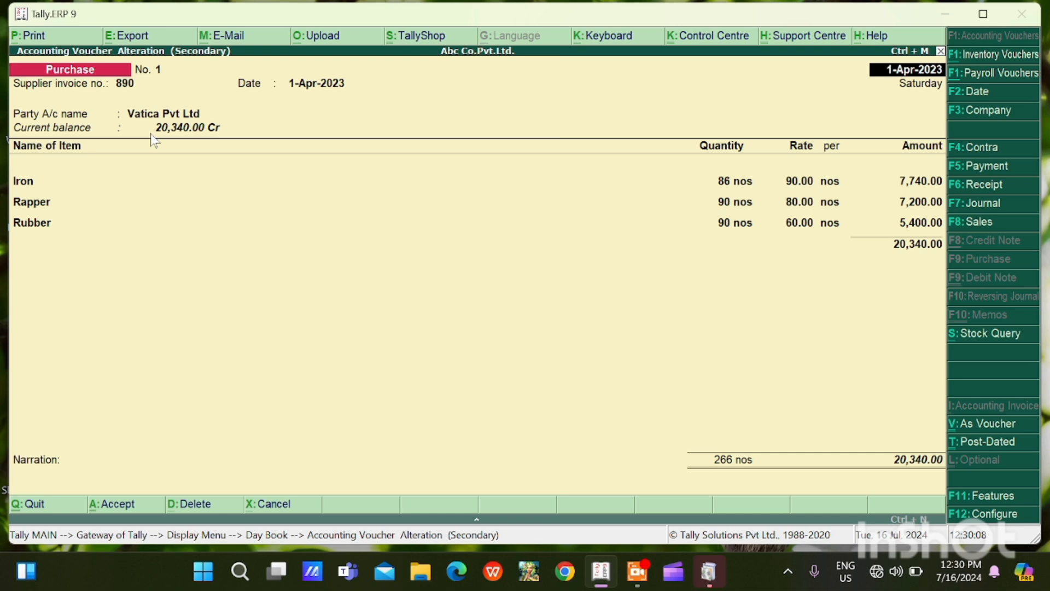
Allocate the Iron item in the Vatica Pvt Ltd purchase voucher to the Purchase Gst@12% ledger
key("Return")
key("Return")
key("Return")
key("Return")
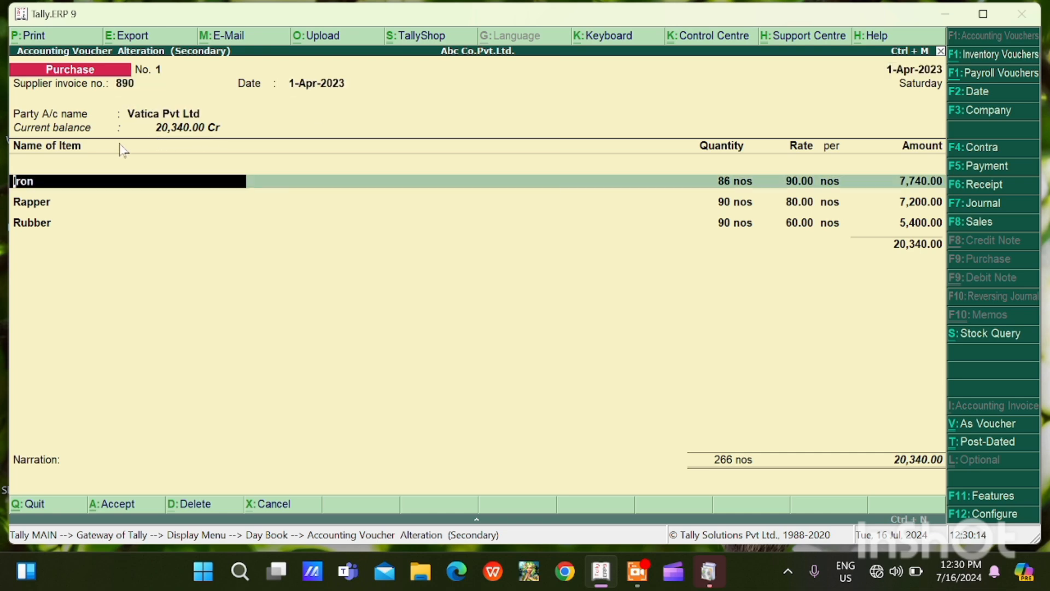
key("Return")
key("Return")
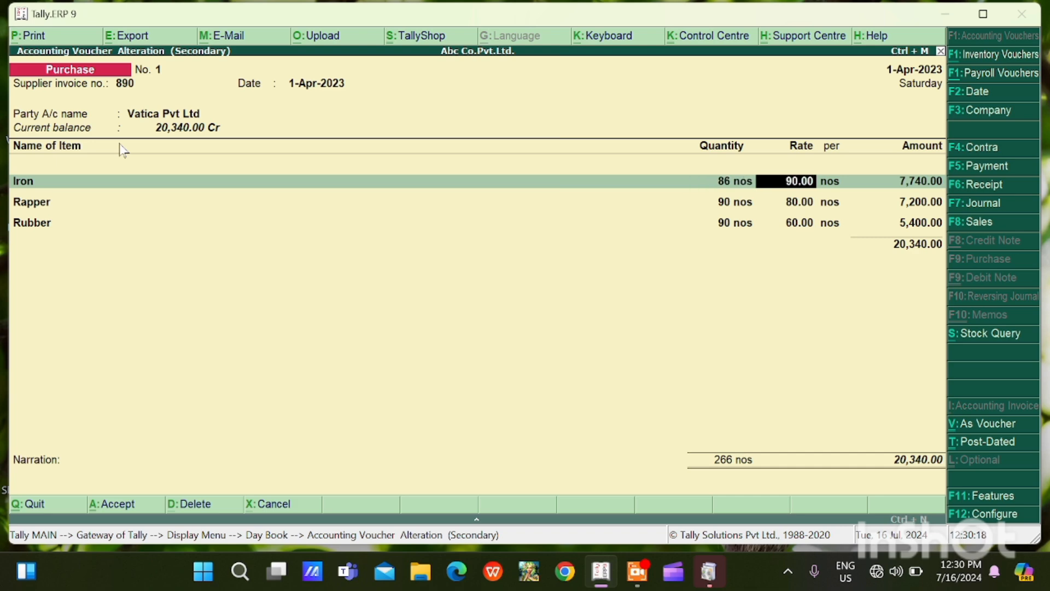
key("Return")
key("Return")
key("Return")
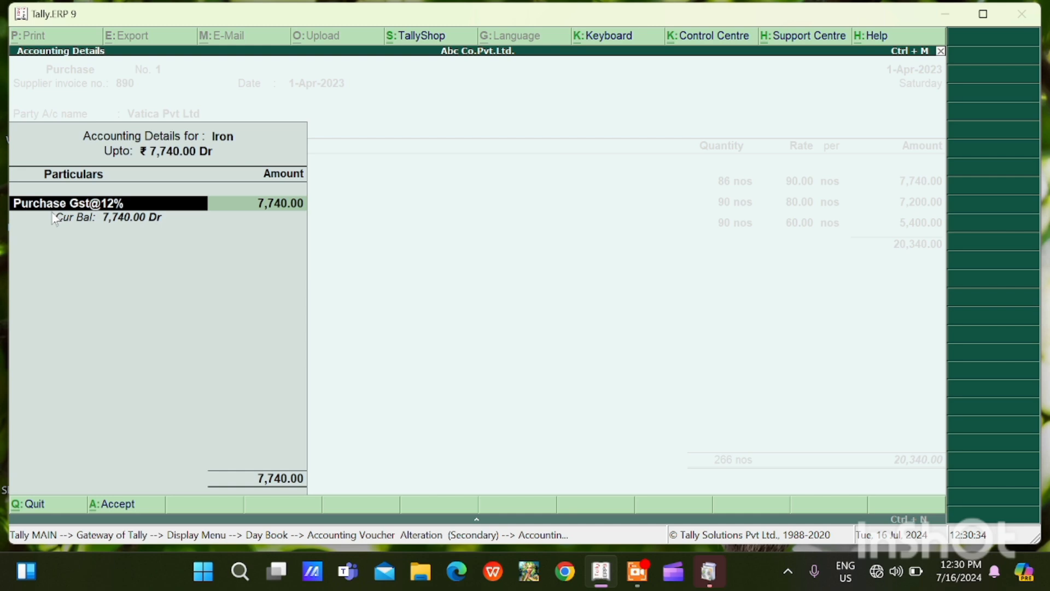
key("BackSpace")
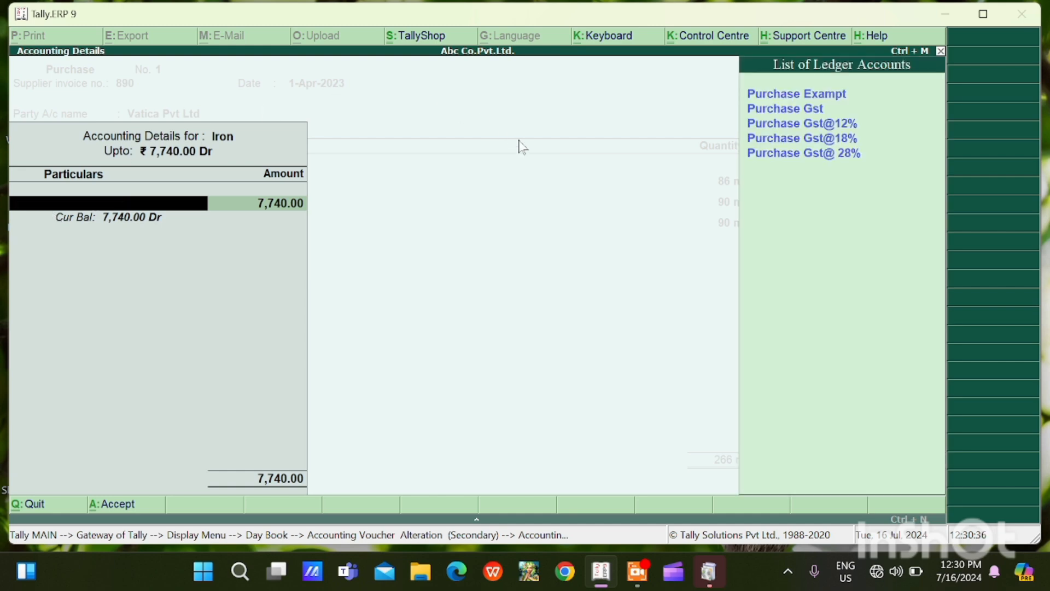
key("Down")
key("Down")
key("Down")
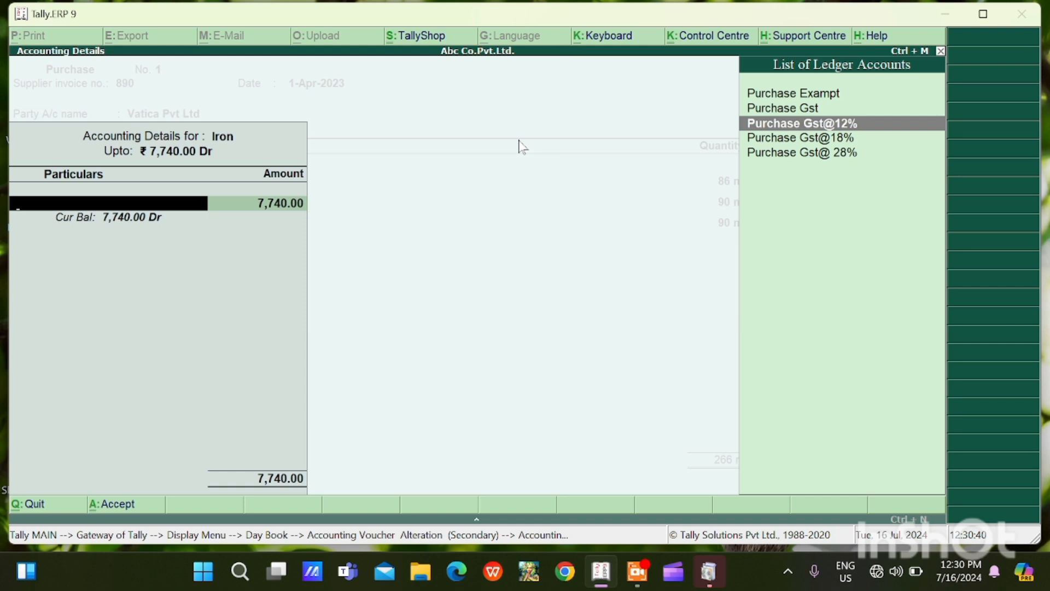
key("Return")
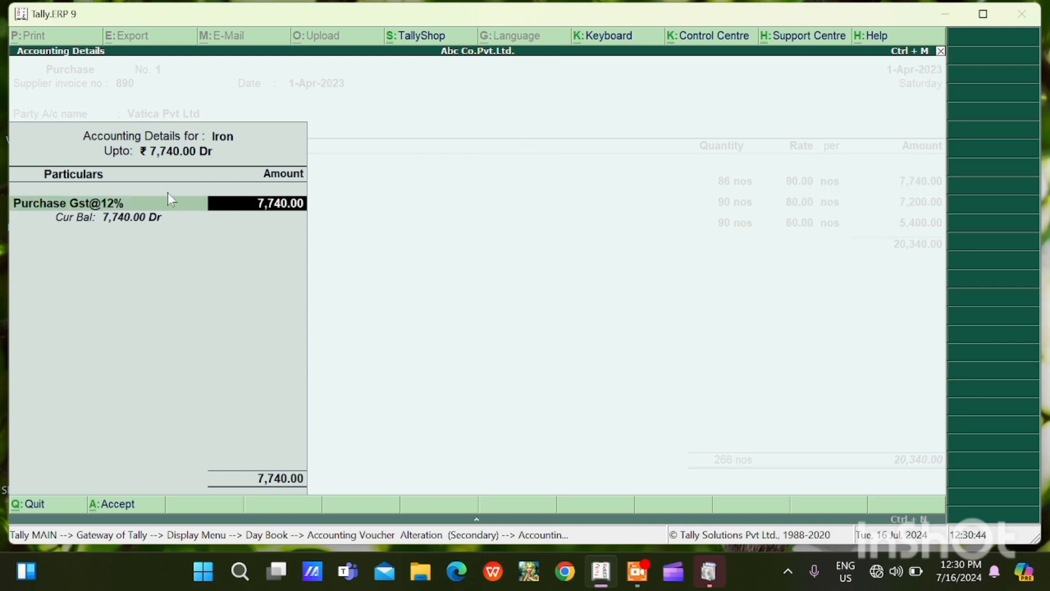
Open a blank ledger creation form from Iron's accounting allocation and leave it without creating a ledger
key("BackSpace")
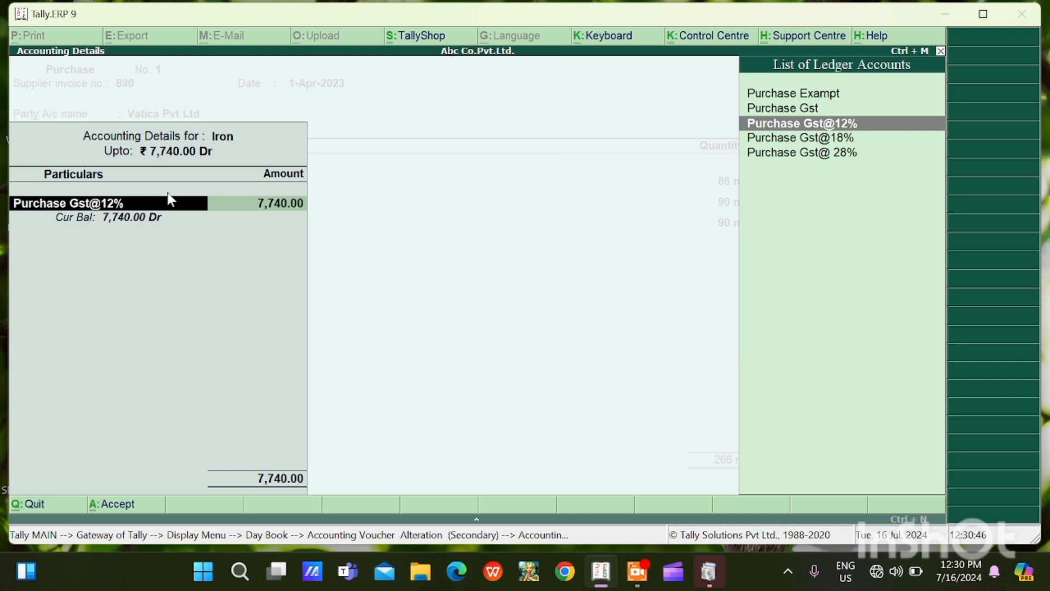
key("alt+c")
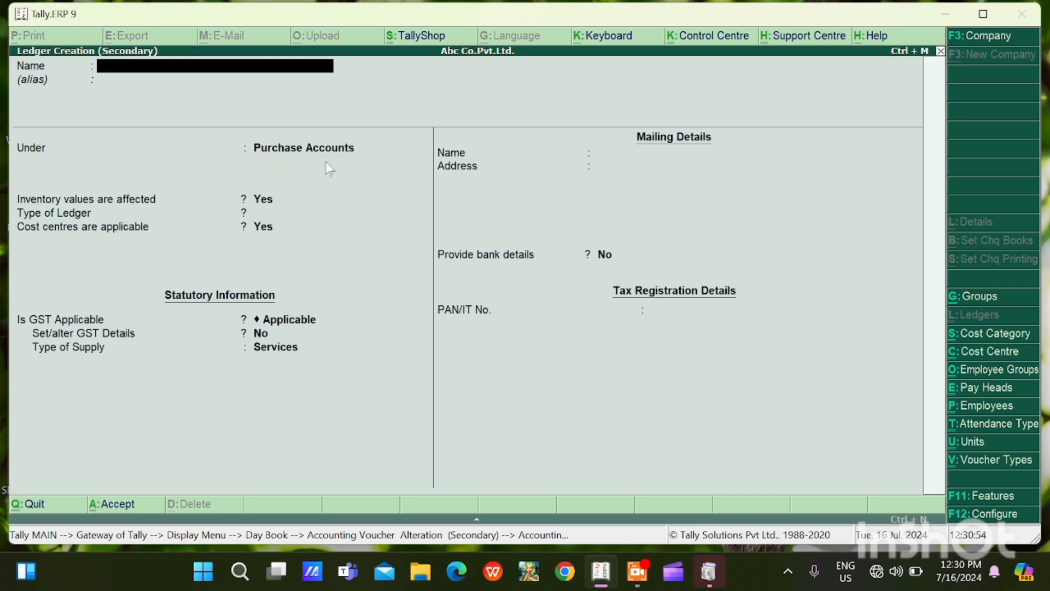
key("Escape")
key("Return")
key("Escape")
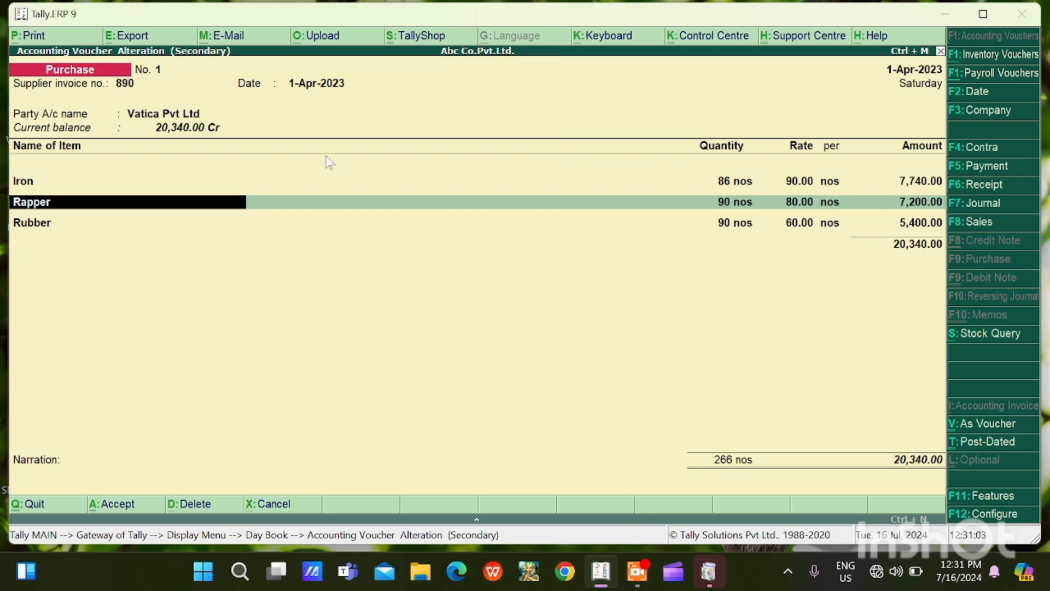
Examine the Rapper item's accounting allocation and the list of purchase ledgers available for it
key("Return")
key("Return")
key("Return")
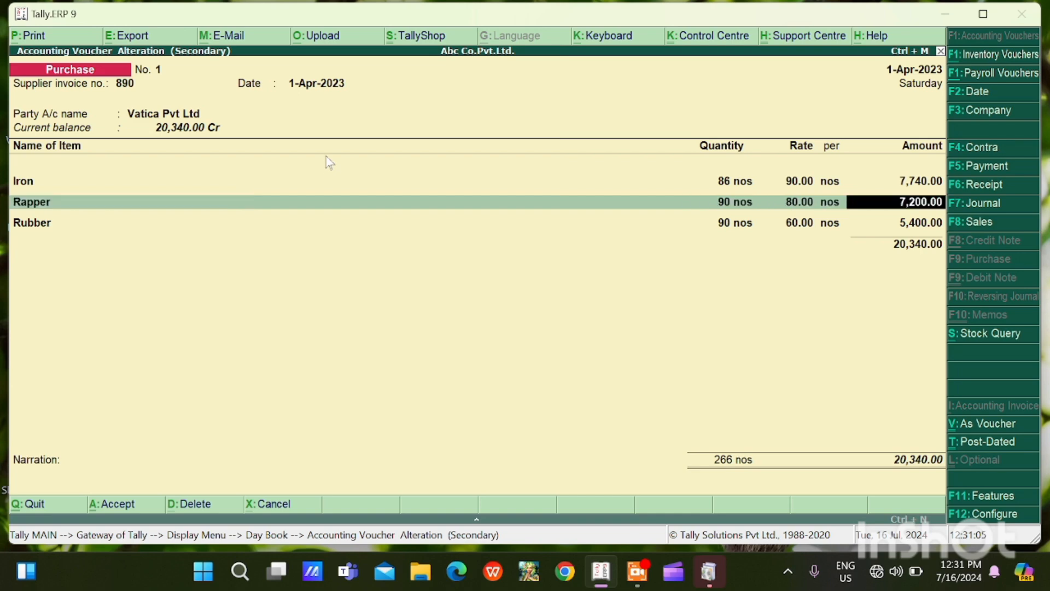
key("Return")
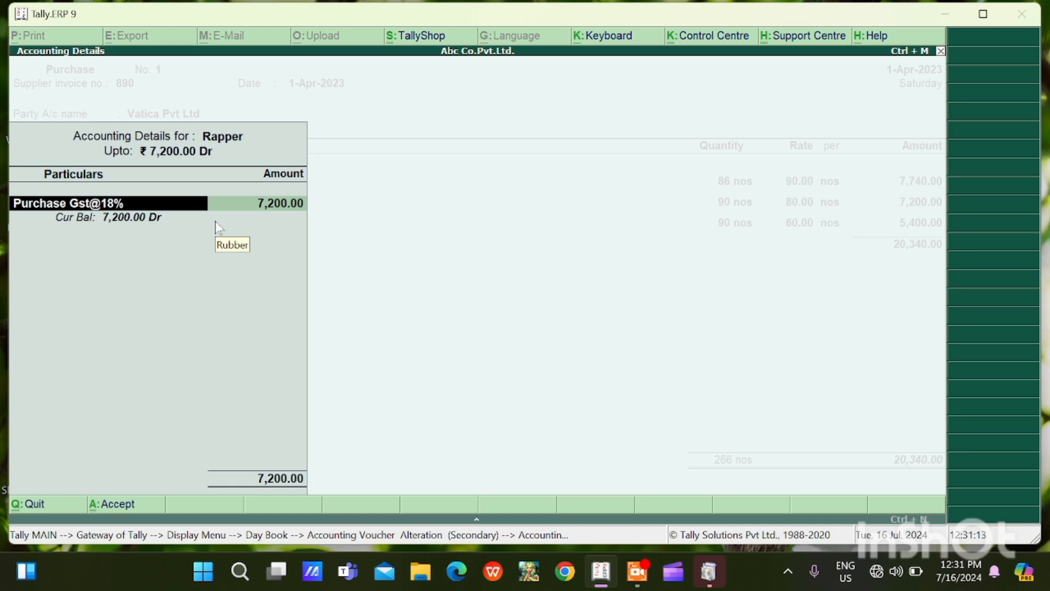
key("BackSpace")
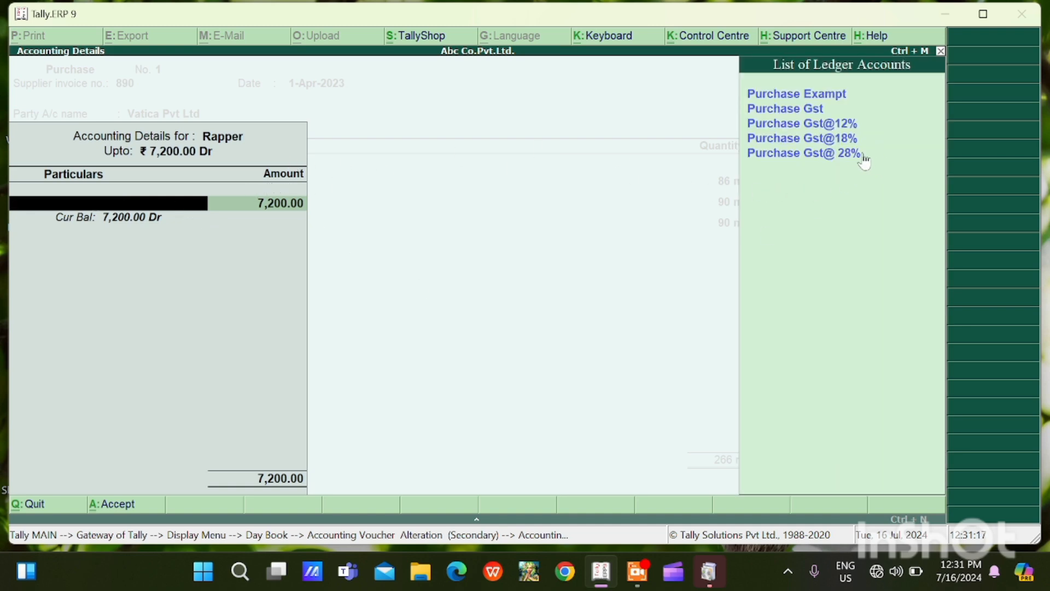
left_click(780, 161)
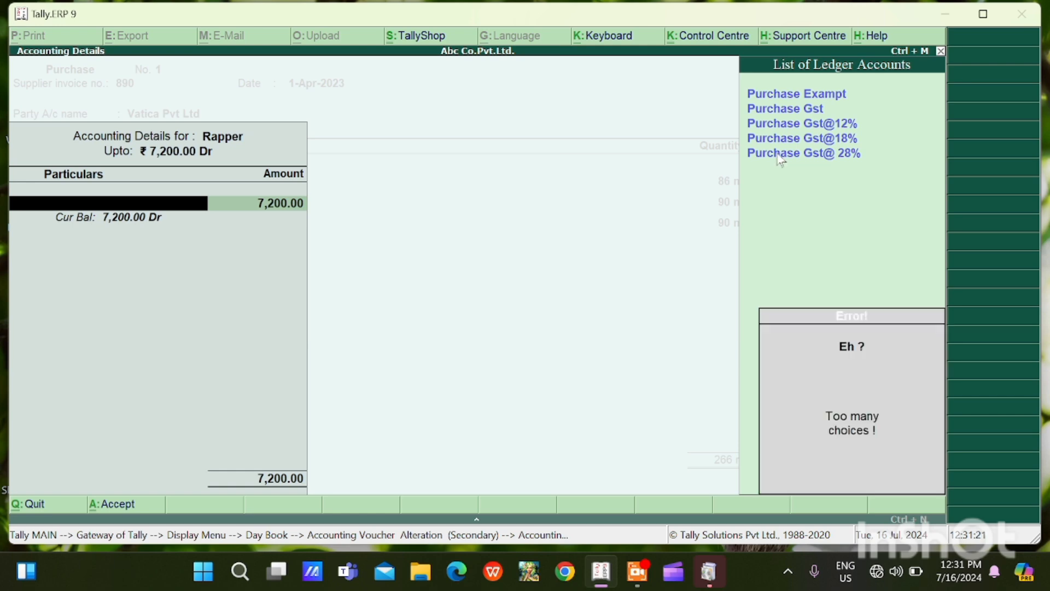
key("Escape")
Accept Purchase Gst@ 28% as the ledger allocation for the Rubber item
key("Return")
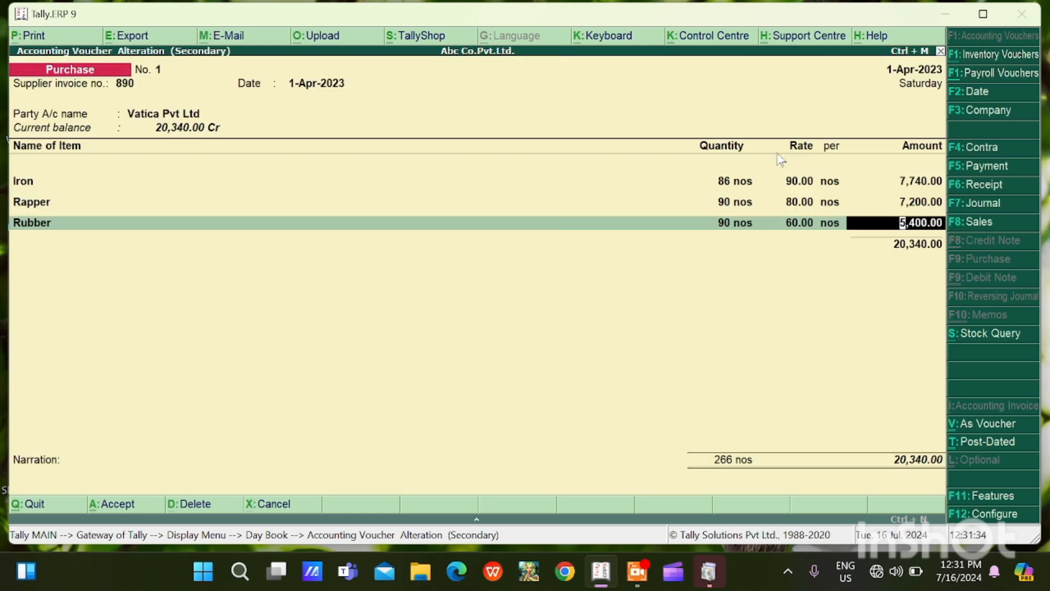
key("Return")
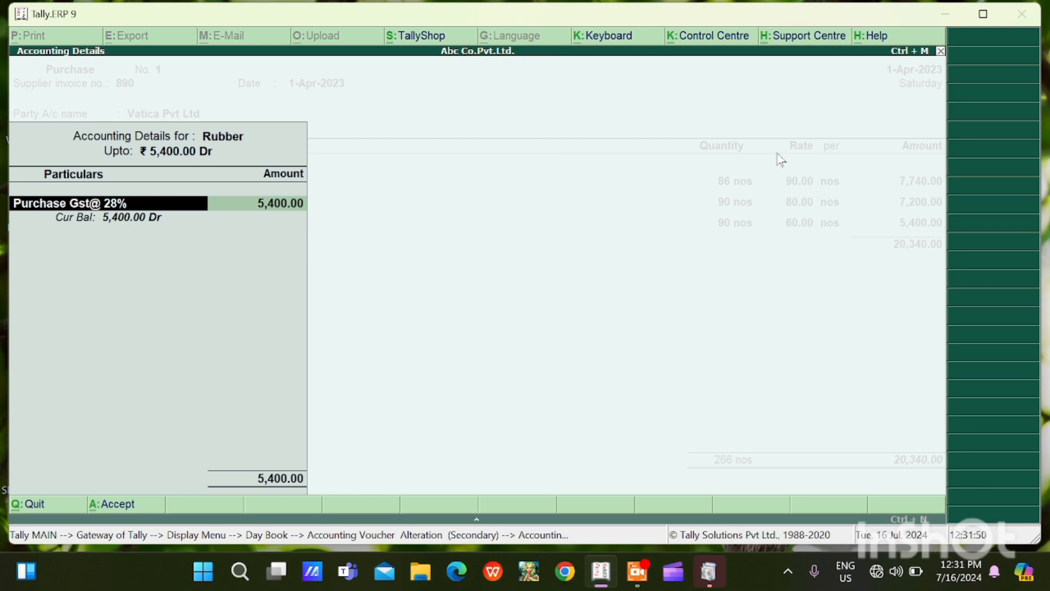
key("Return")
key("Return")
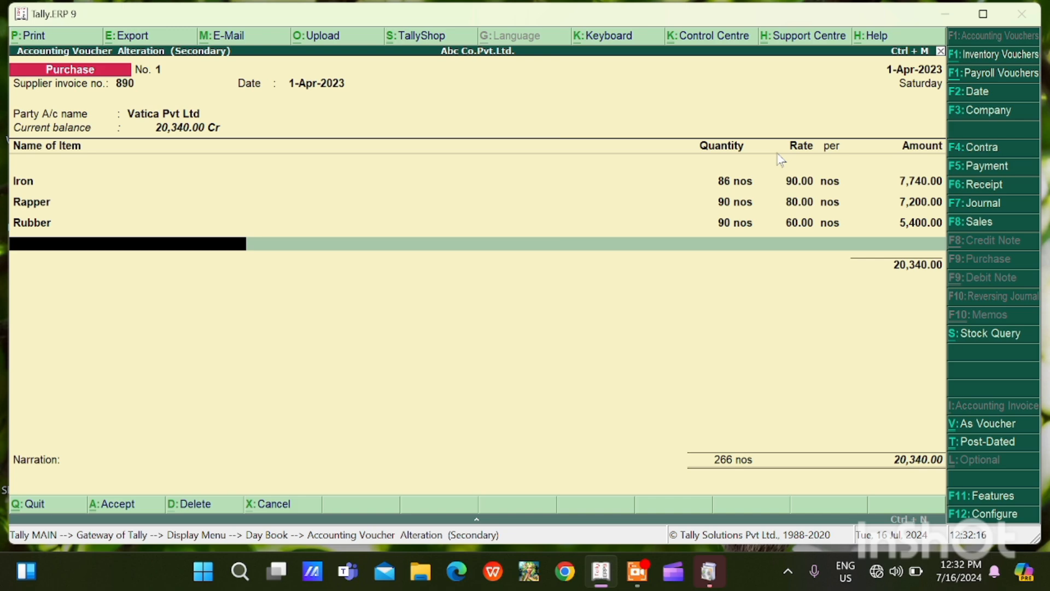
Recheck the common ledger account option in the purchase invoice configuration and return to the voucher's party account
key("F12")
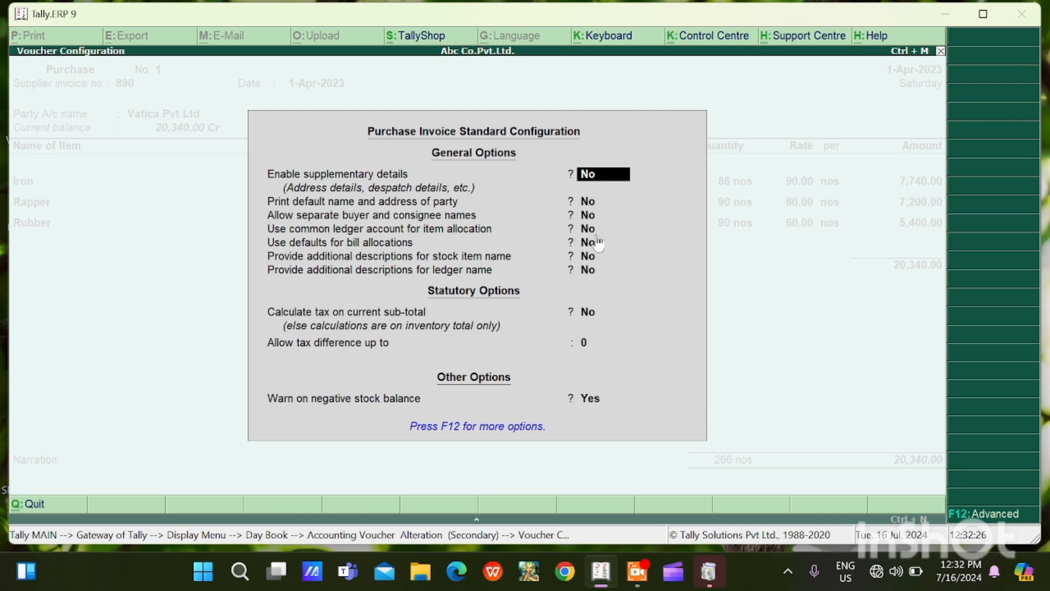
key("Escape")
key("Escape")
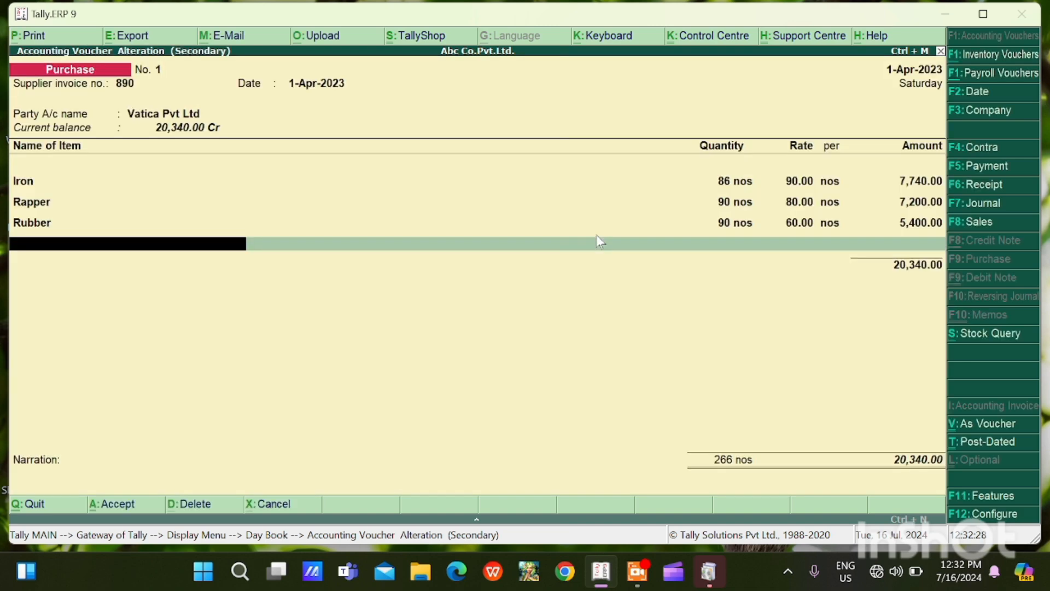
left_click(138, 131)
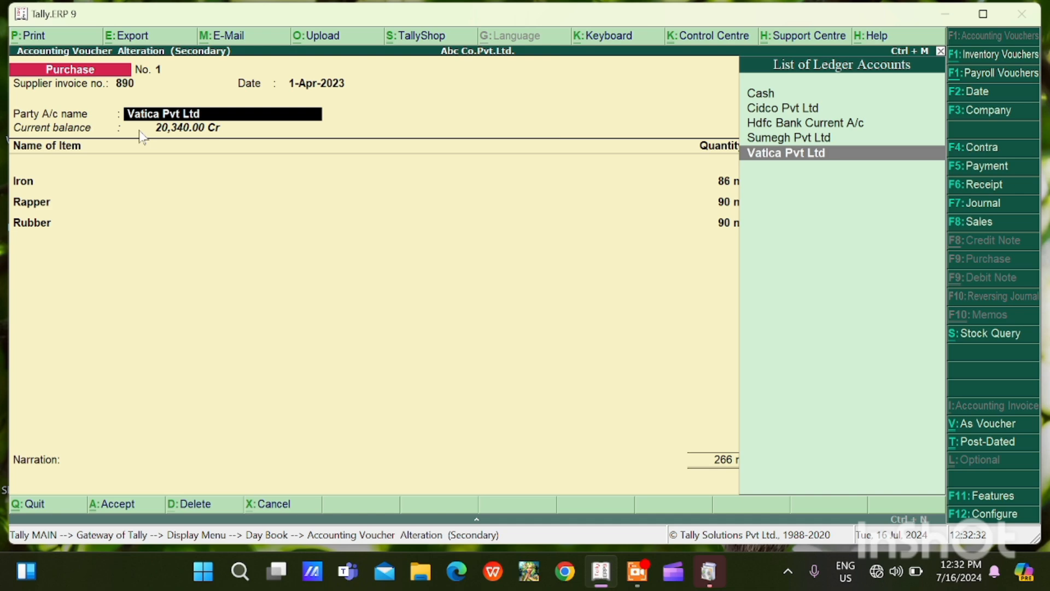
key("Return")
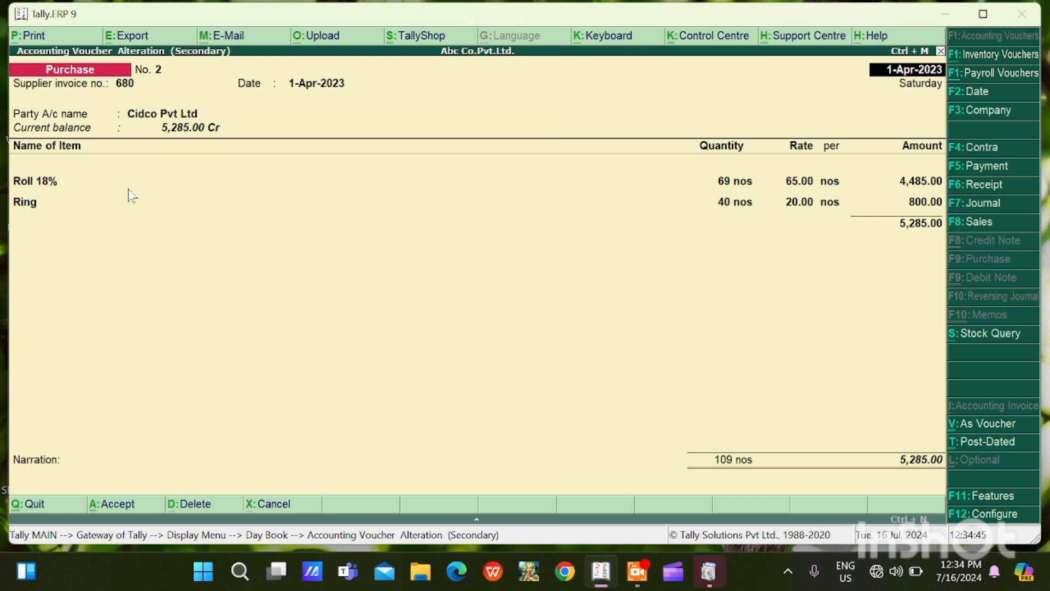
From the Cidco Pvt Ltd purchase voucher, open a blank ledger creation form and leave it without saving
key("Return")
key("Return")
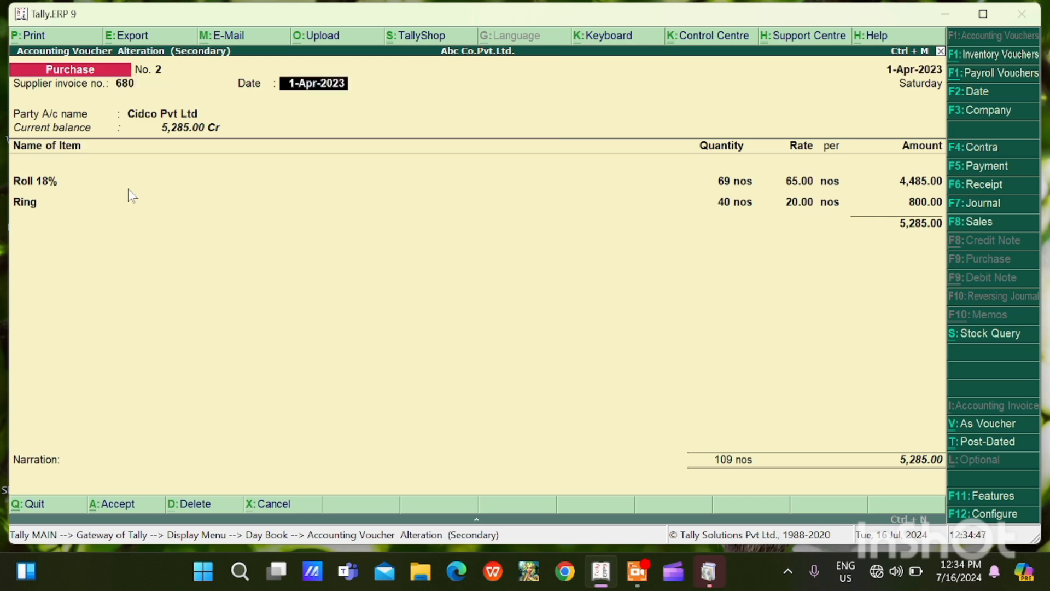
key("Return")
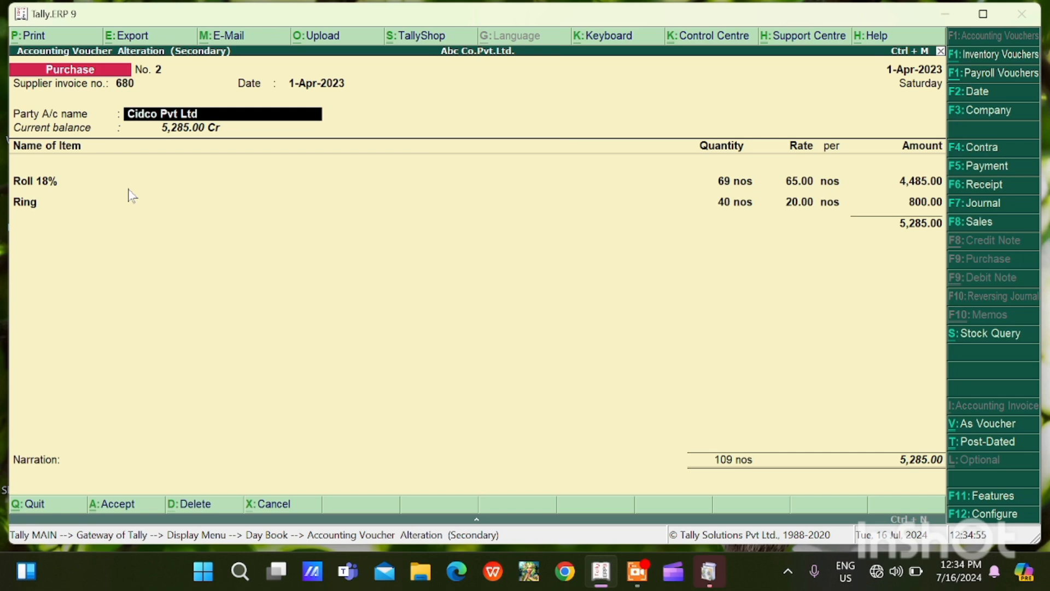
key("alt+c")
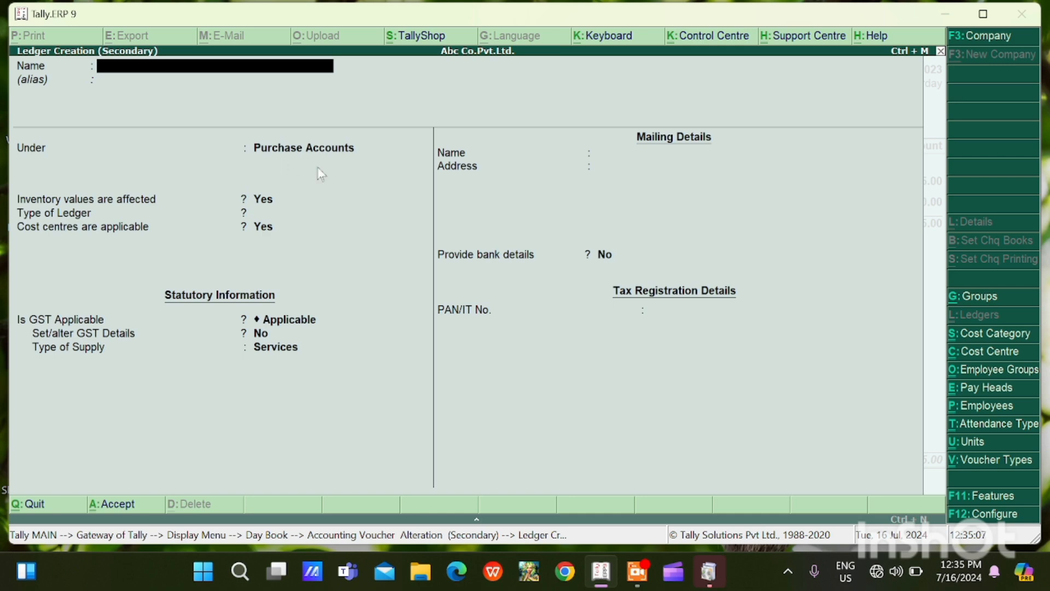
key("Escape")
key("y")
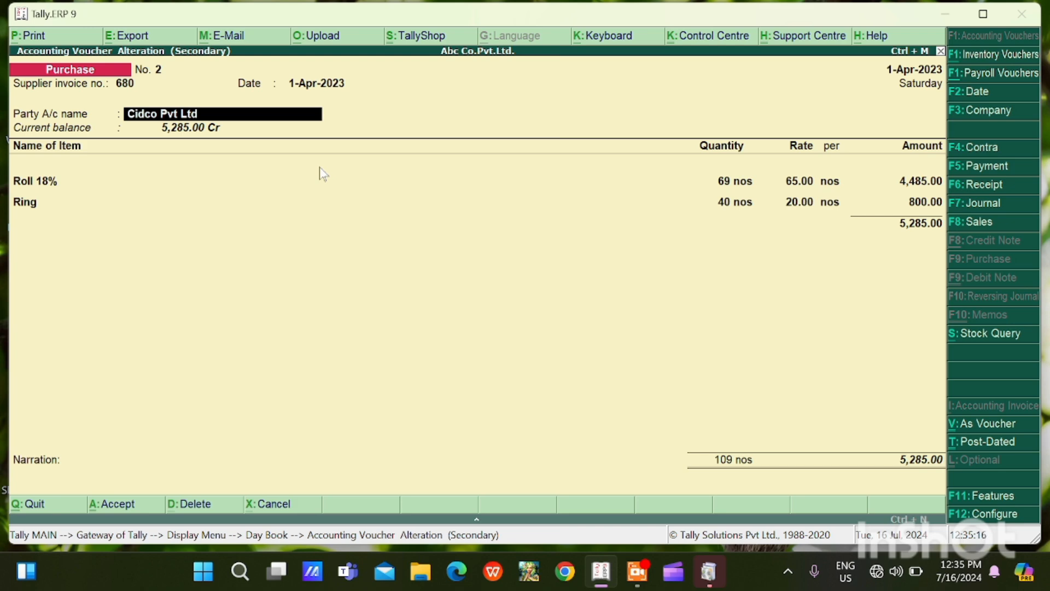
Check the item allocation setting in the Cidco Pvt Ltd voucher's configuration and move on to the Roll 18% item
key("F12")
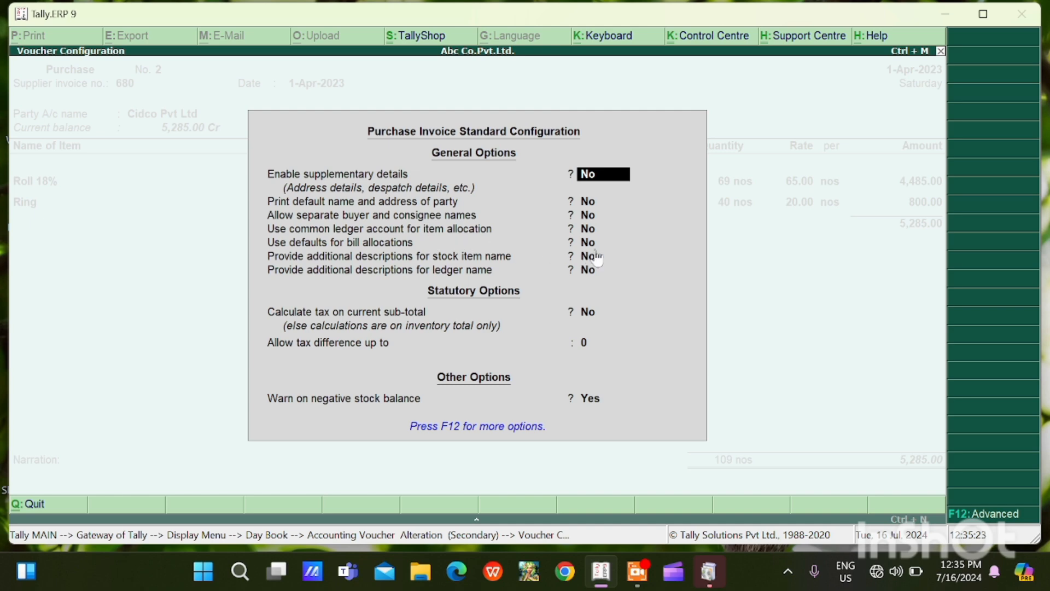
key("Escape")
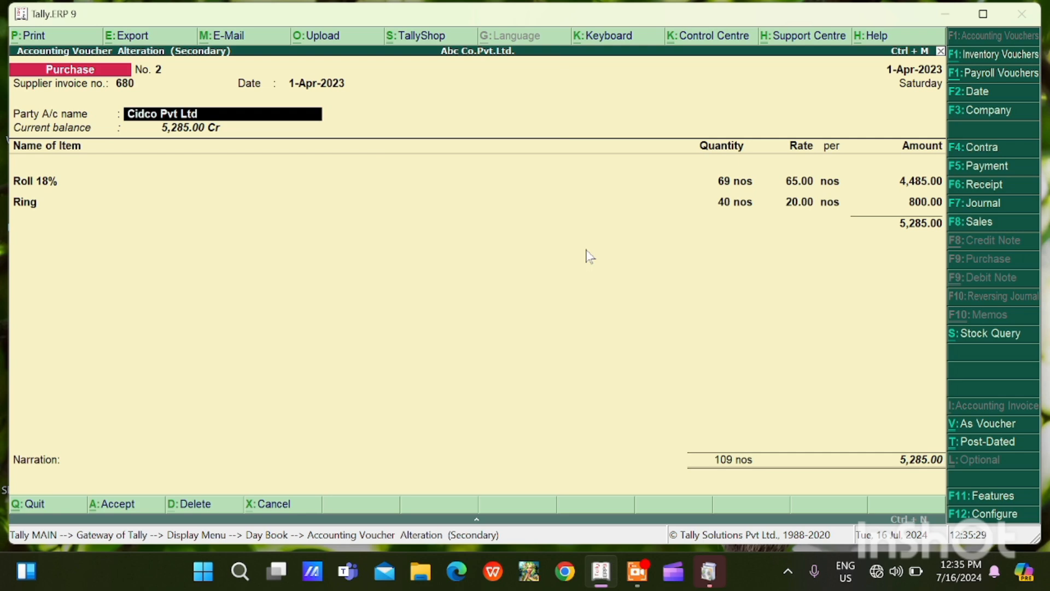
key("Return")
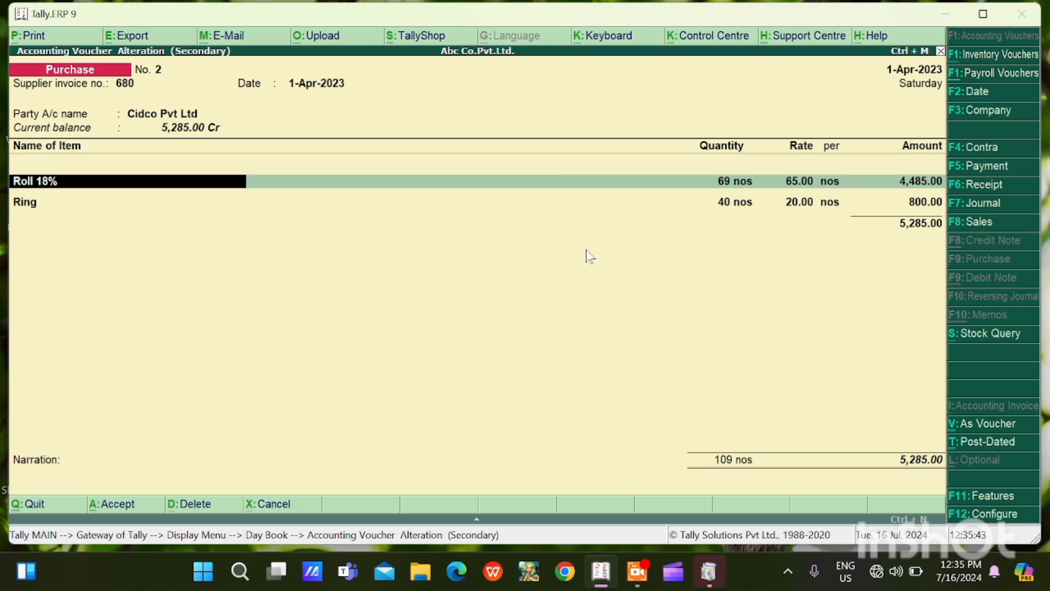
From the Roll 18% line, open a blank stock item creation form and leave it without saving
key("Return")
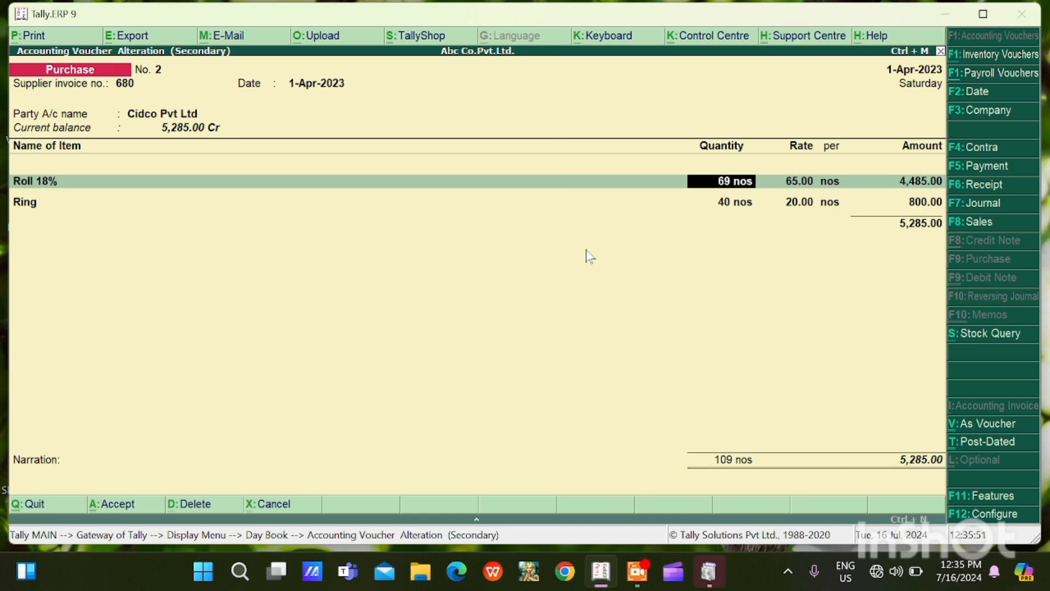
key("BackSpace")
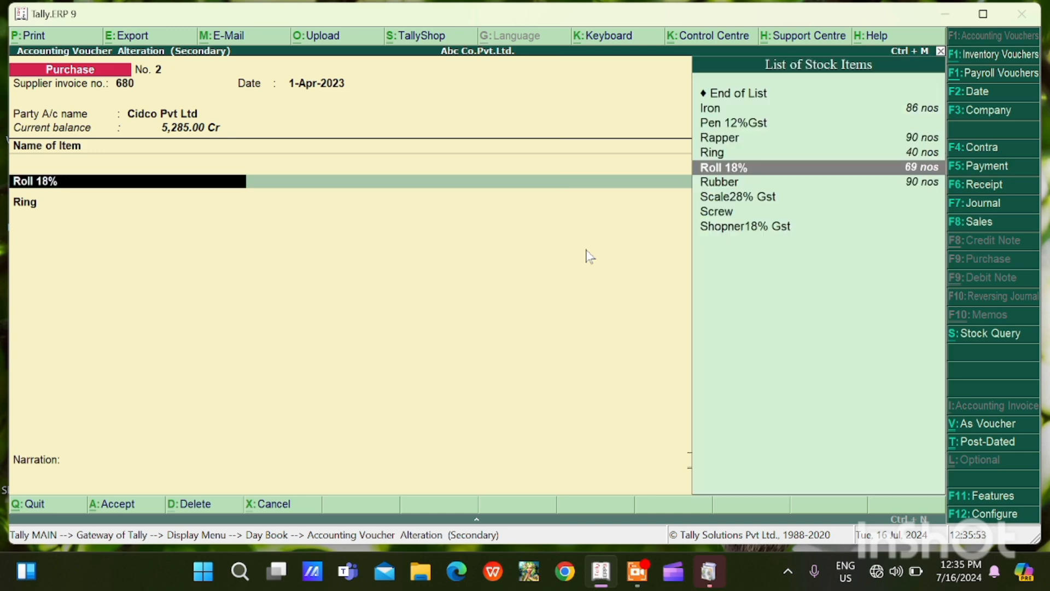
key("alt+c")
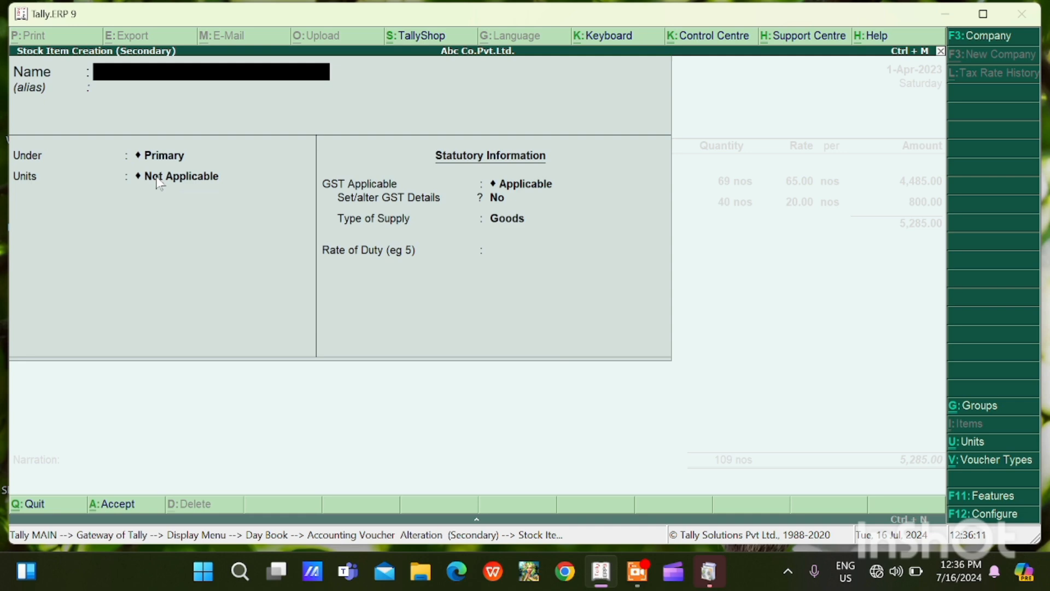
key("Escape")
key("y")
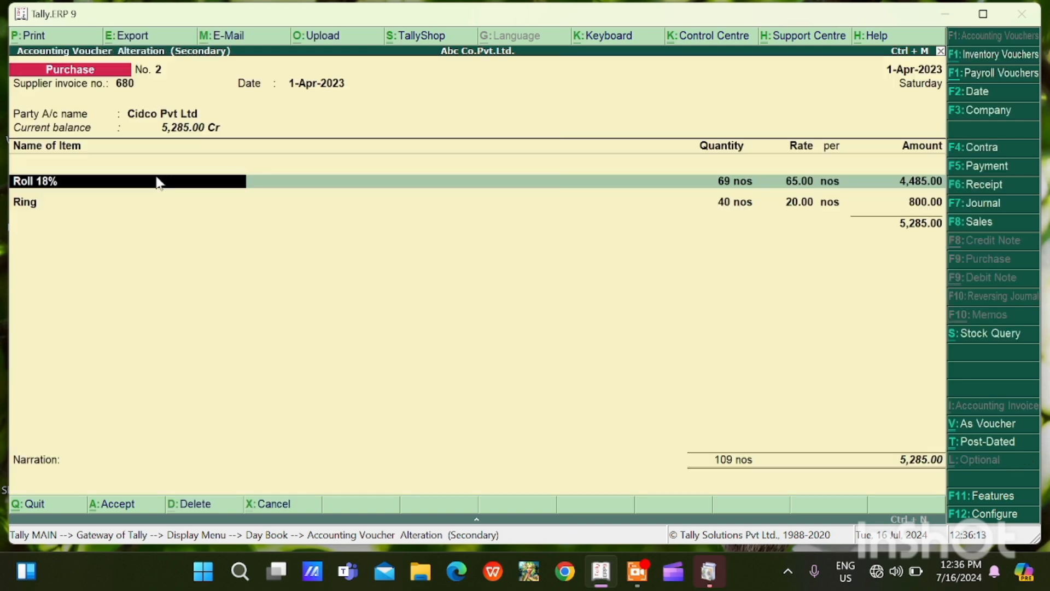
Keep the Roll 18% item's quantity and rate and open its accounting details
key("Return")
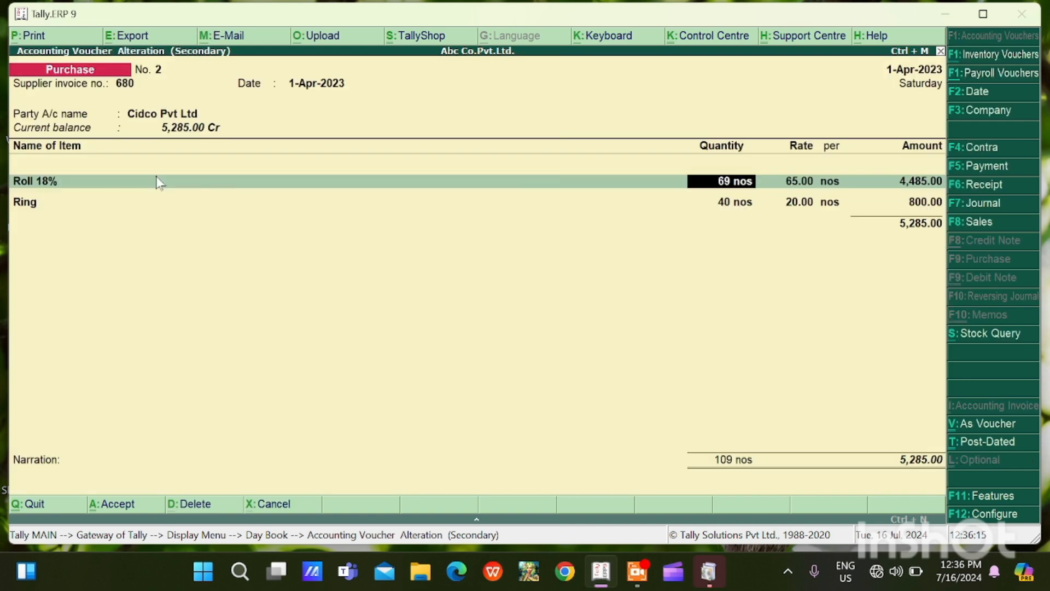
key("Return")
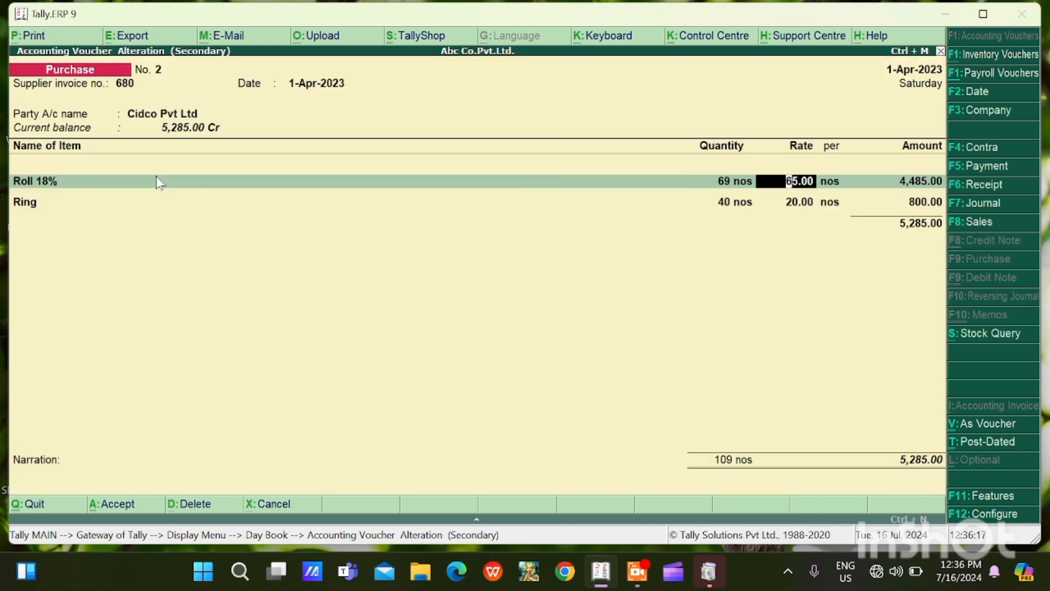
key("Return")
key("Return")
key("Return")
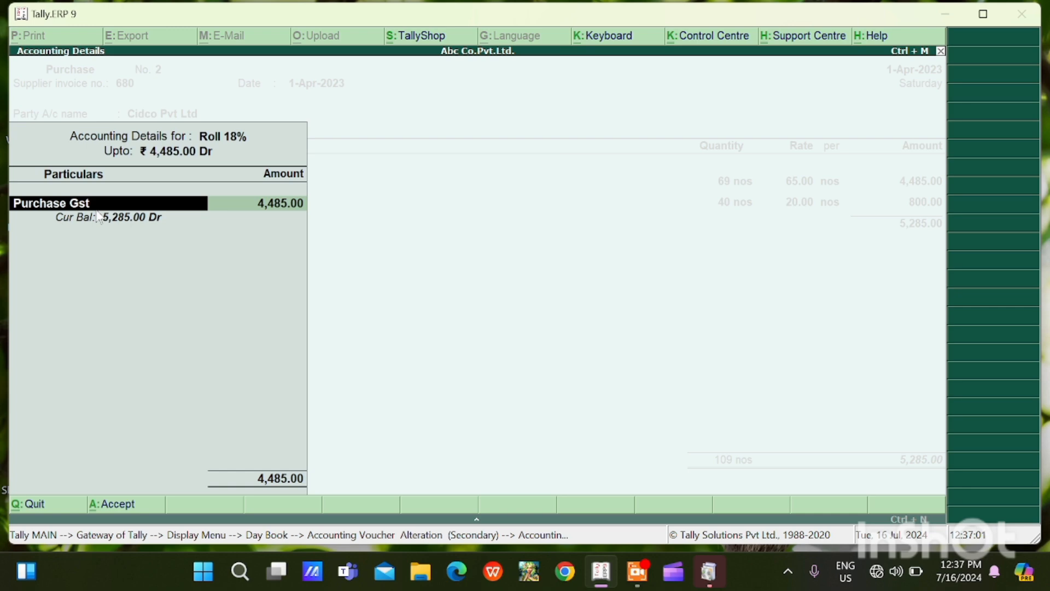
View a blank ledger creation form without saving it, and accept Purchase Gst as the ledger for Roll 18%
key("alt+c")
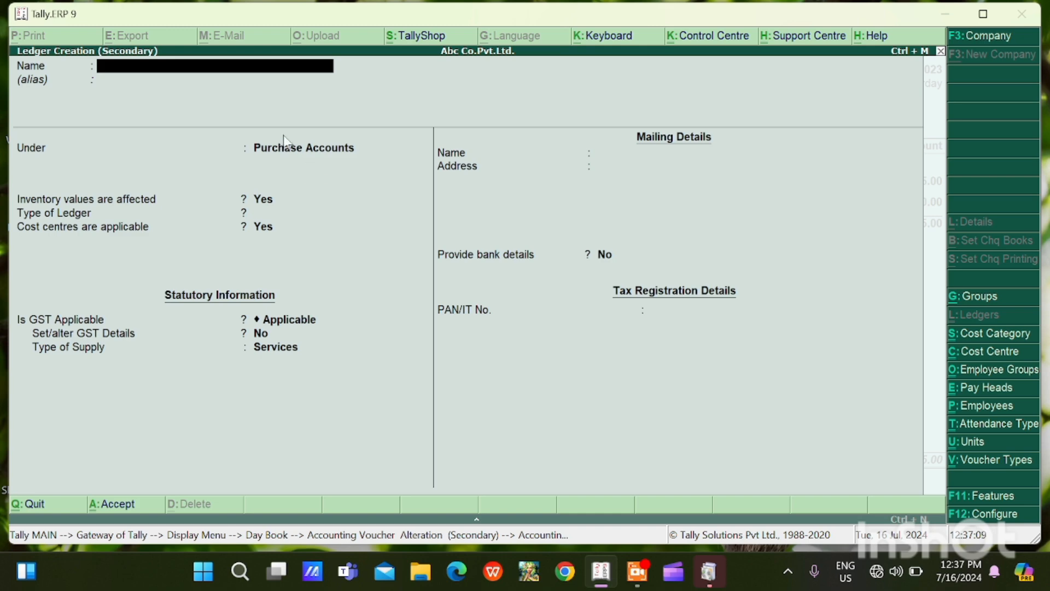
key("Escape")
key("Return")
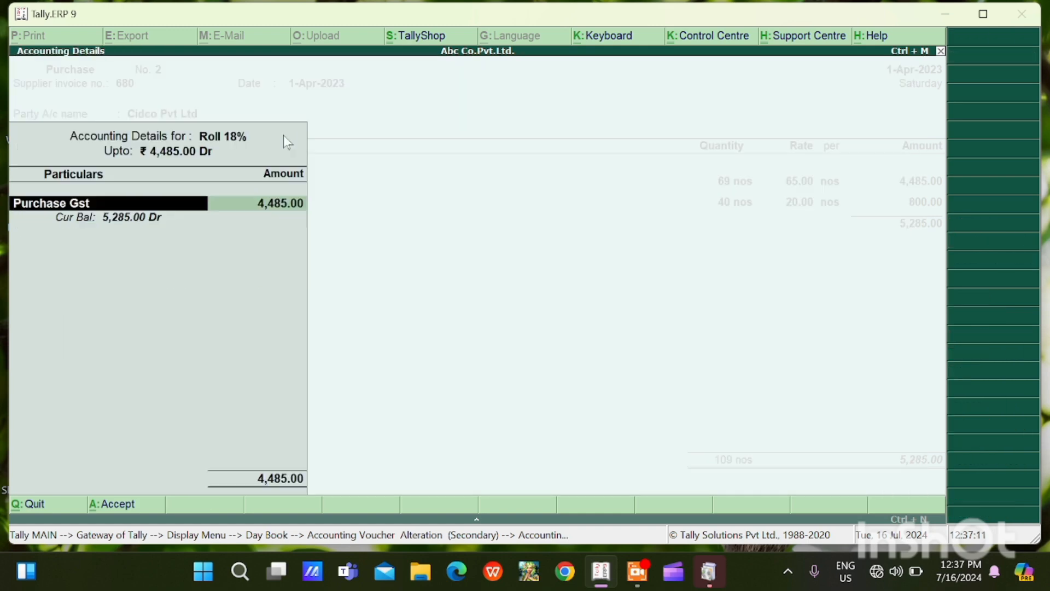
key("Return")
key("Return")
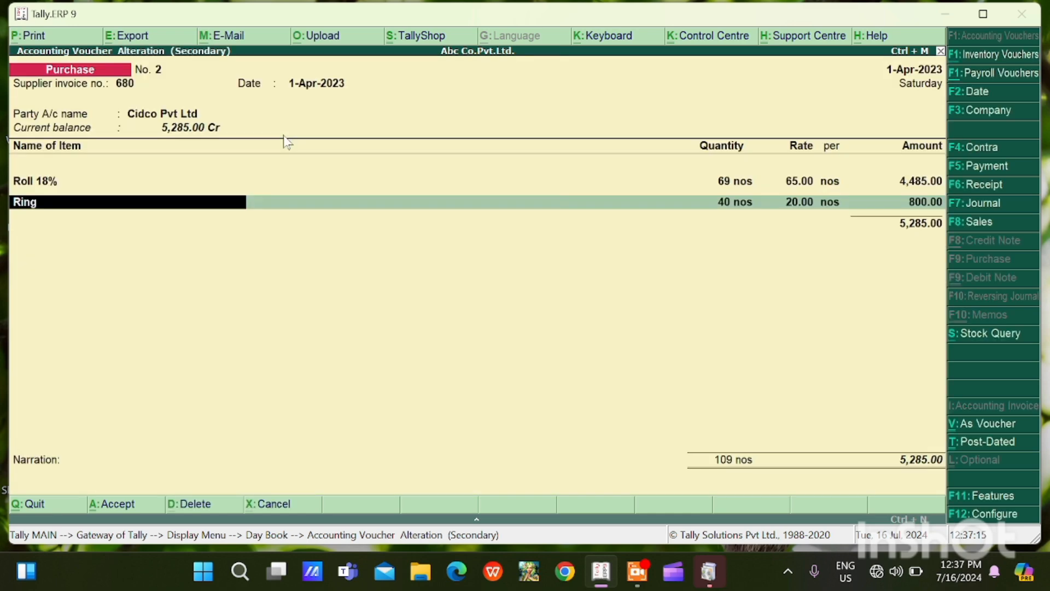
Keep the Ring item's quantity and rate and accept Purchase Gst as its ledger allocation
key("Return")
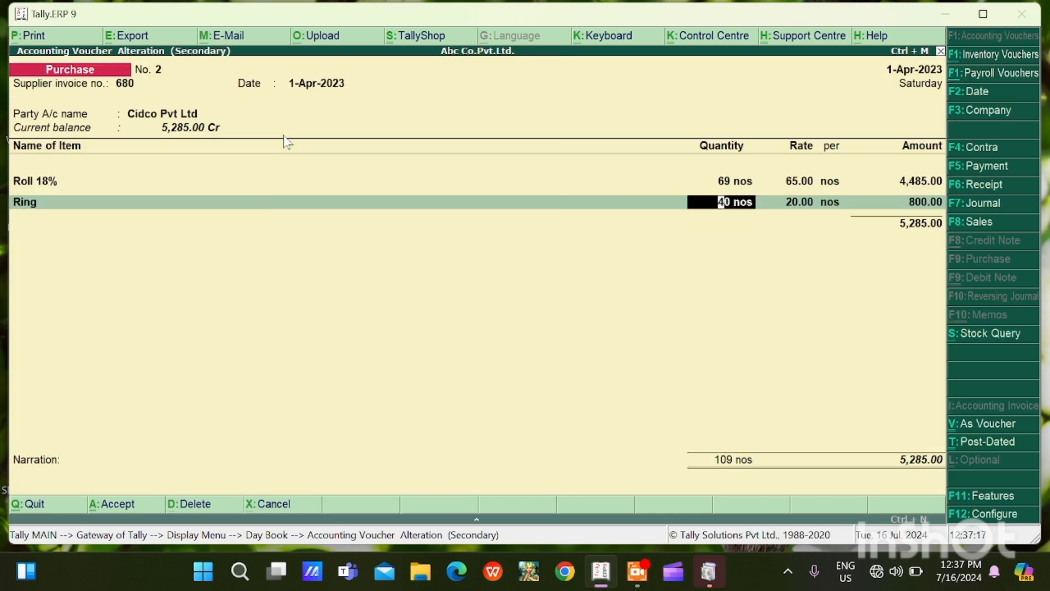
key("Return")
key("Return")
key("Return")
key("Return")
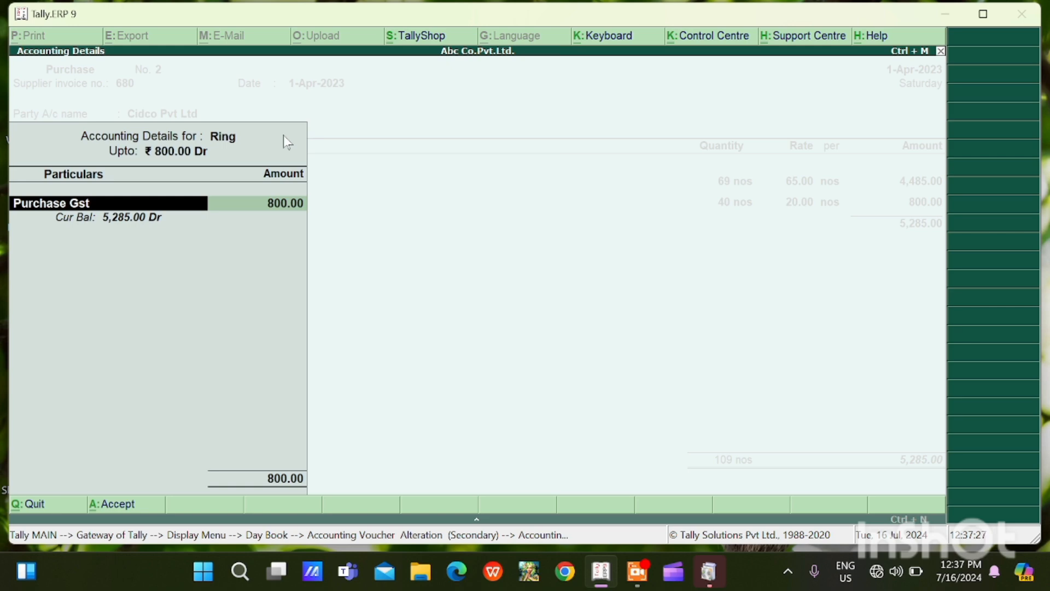
key("Return")
key("Return")
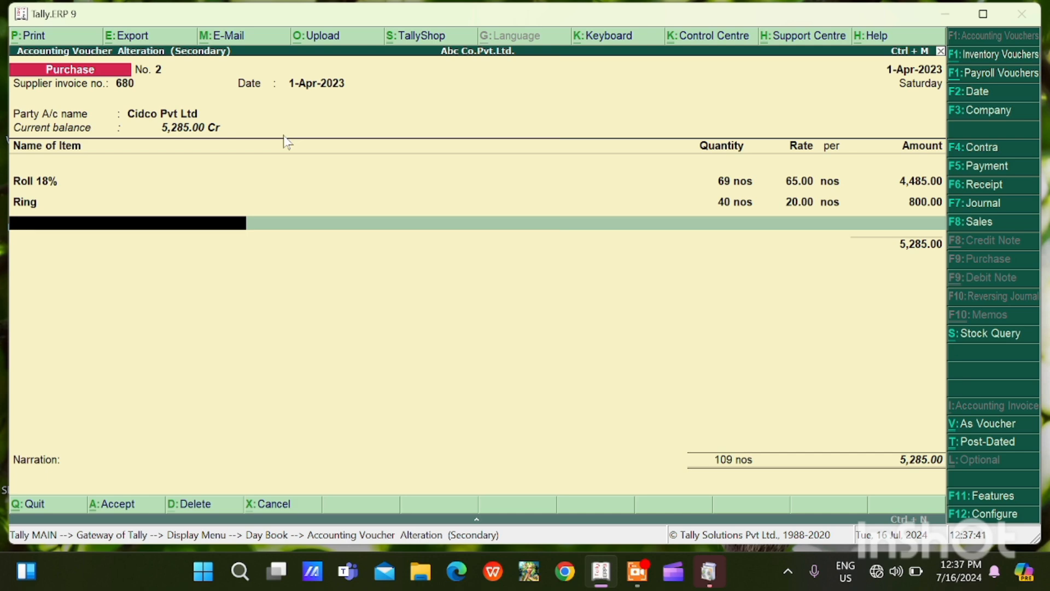
Add the Screw stock item on a new line below Ring in the purchase voucher
key("space")
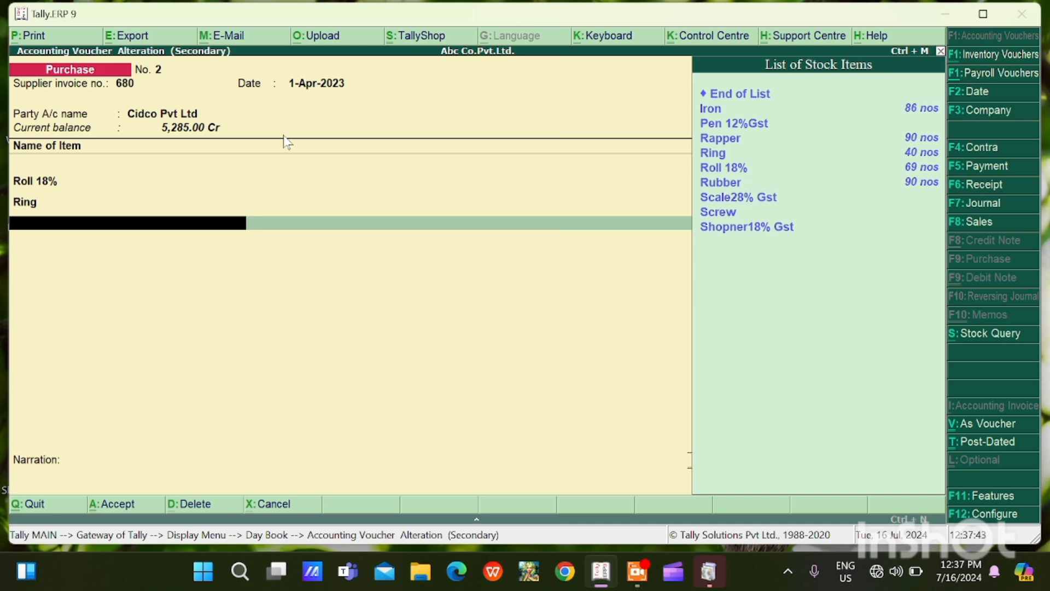
key("Down")
key("Down")
key("Down")
key("Down")
key("Down")
key("Down")
key("Down")
key("Down")
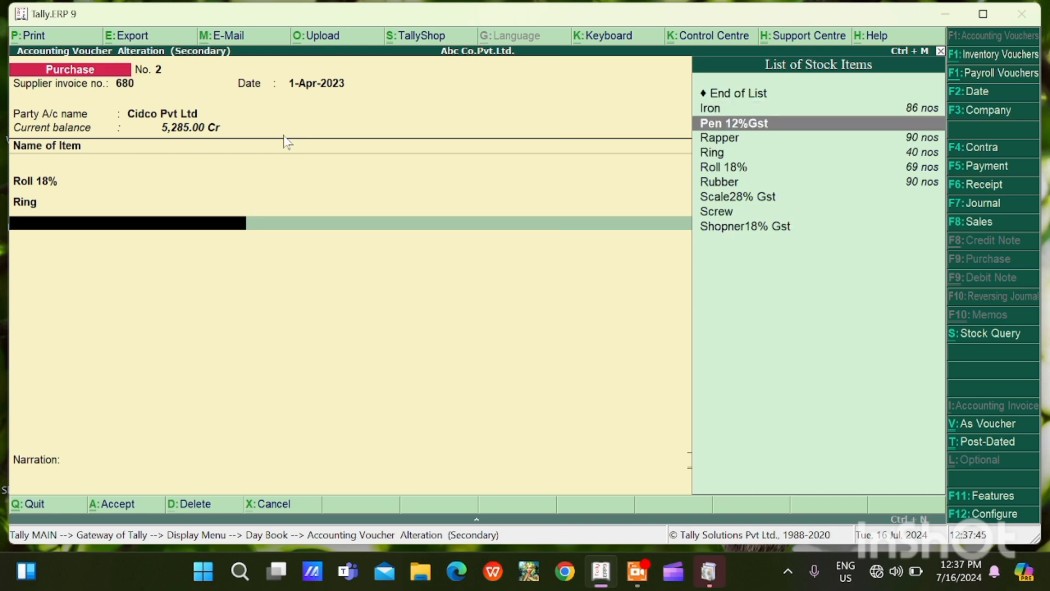
key("Return")
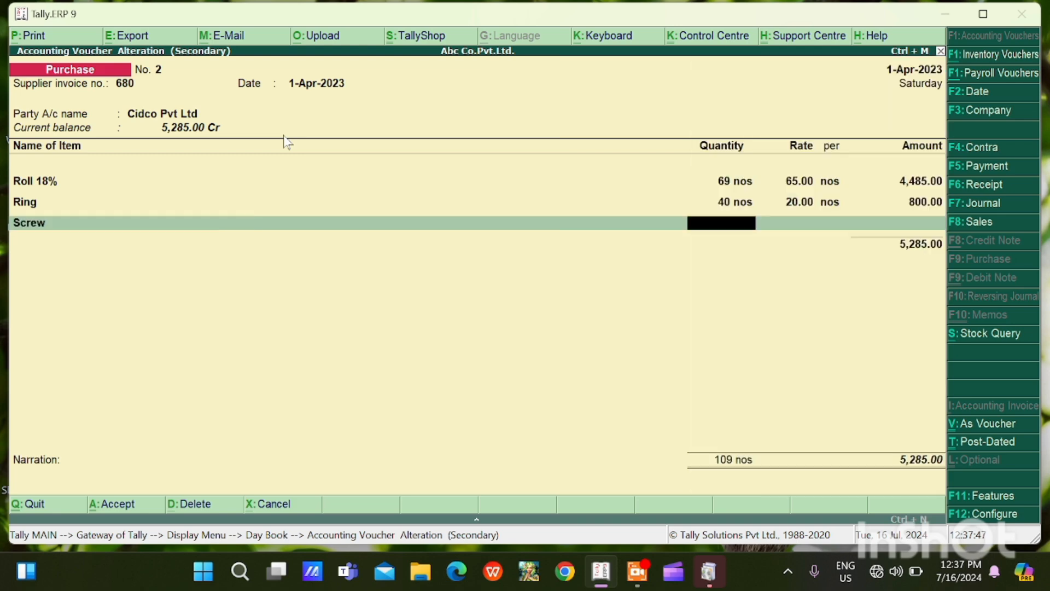
Open a blank stock item creation form from the Screw line and quit it without saving
key("BackSpace")
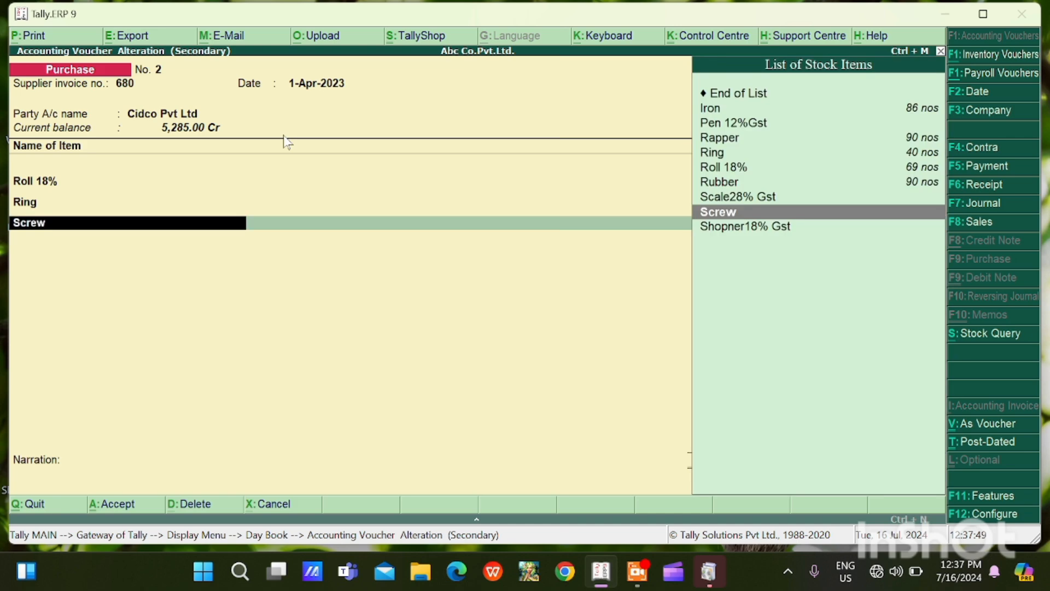
key("alt+c")
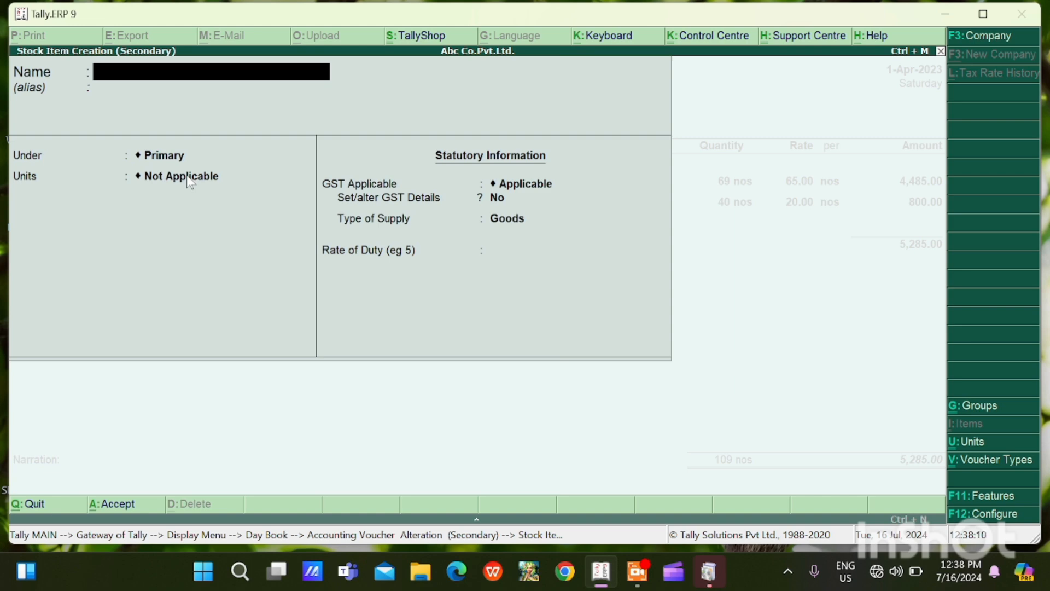
key("Escape")
key("y")
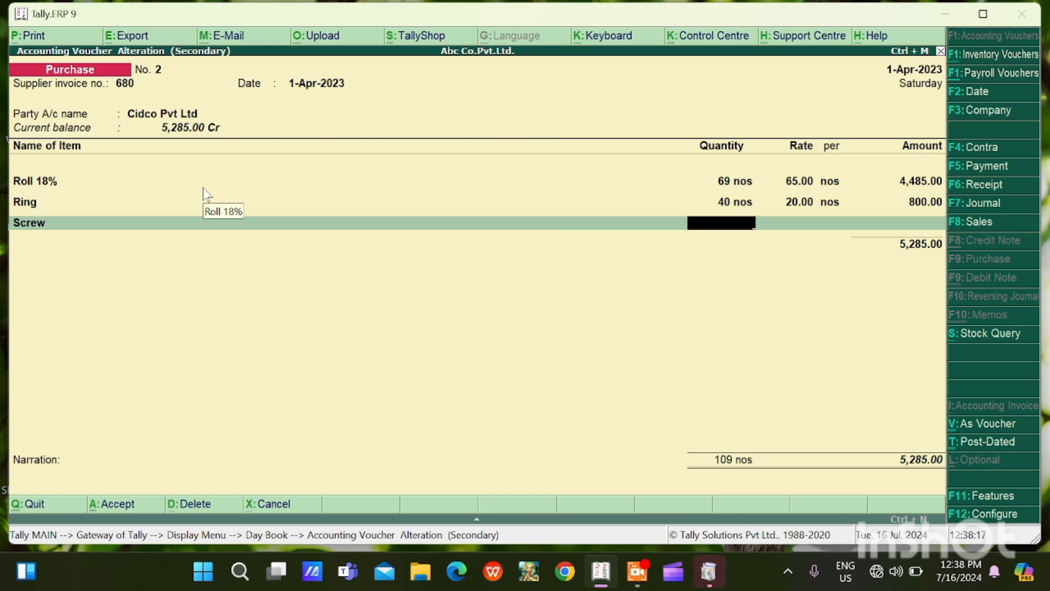
Enter a quantity of 78 nos and a rate of 23 for the Screw item
type("78")
key("Return")
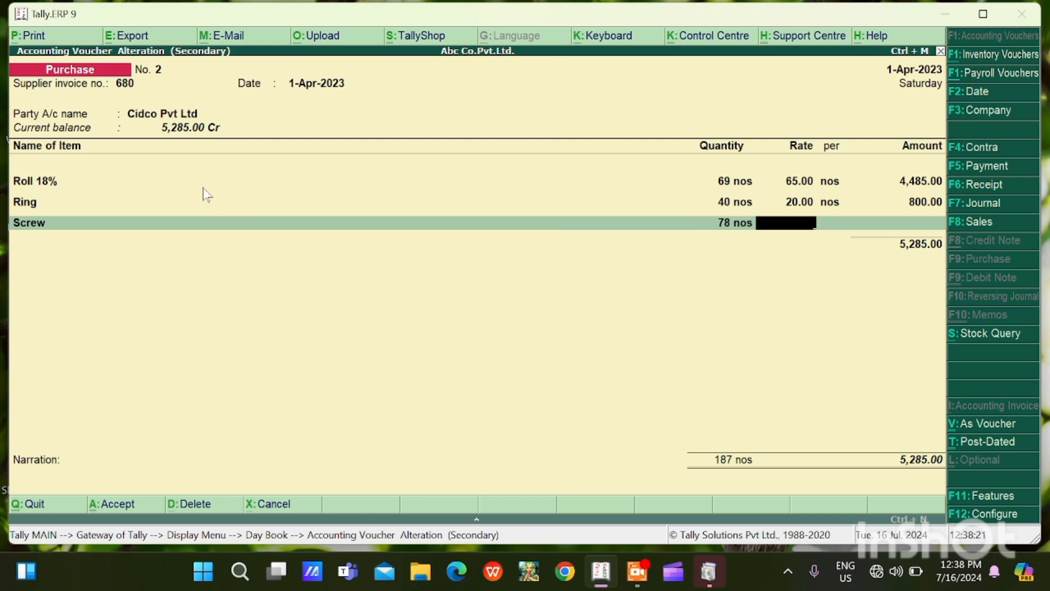
type("23")
key("Return")
Allocate the Screw item to the Purchase Exampt ledger, viewing a blank ledger creation form along the way without saving it
key("Return")
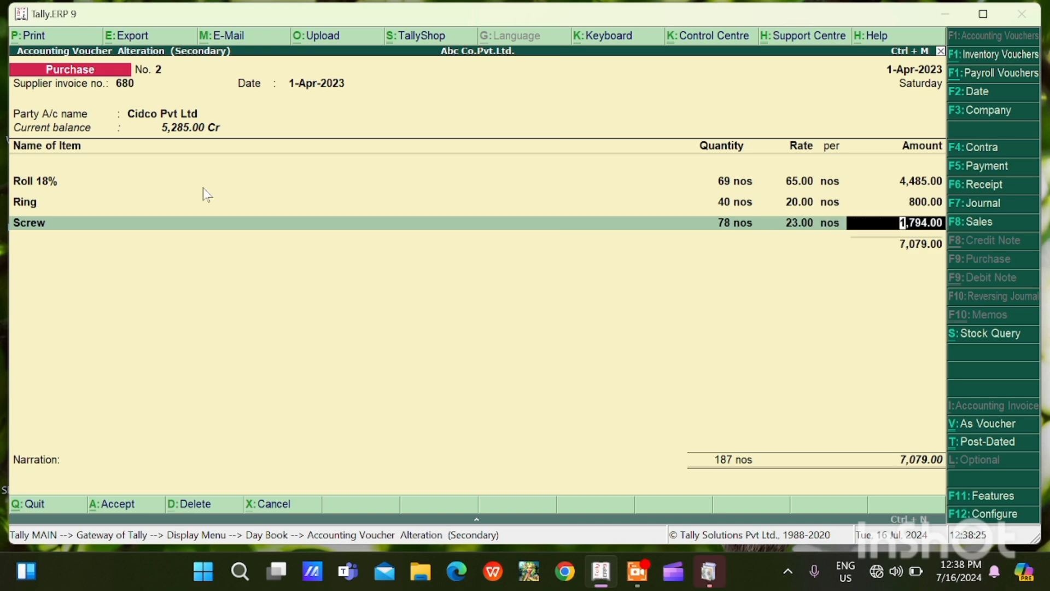
key("Return")
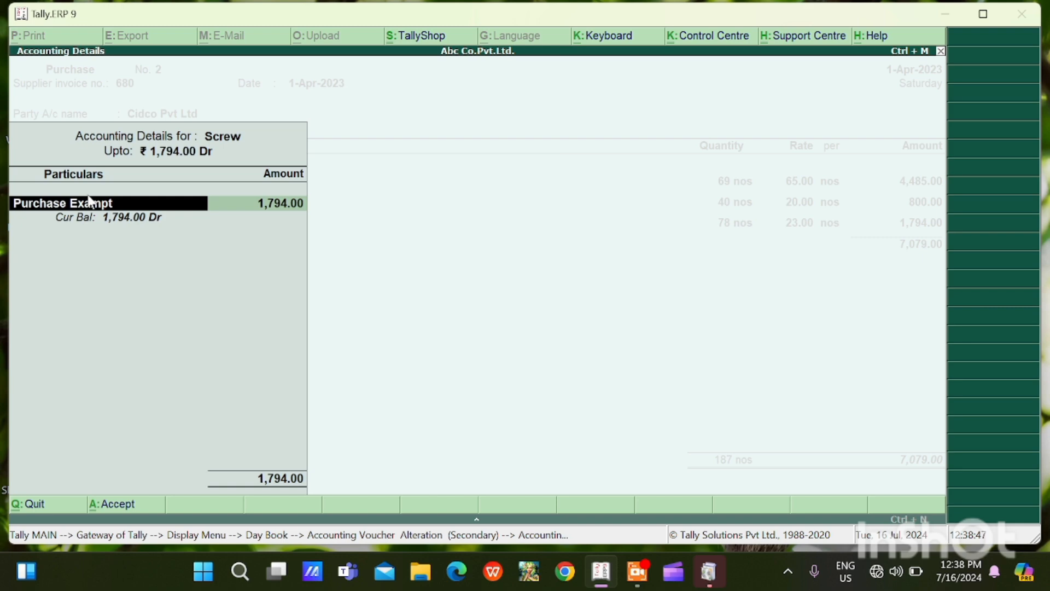
key("alt+c")
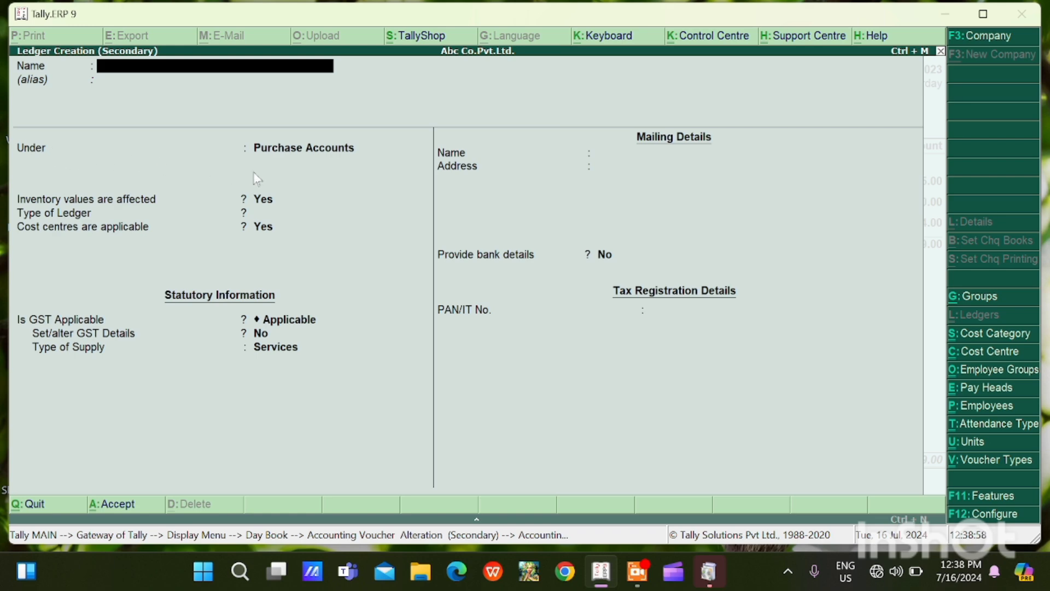
key("Escape")
key("y")
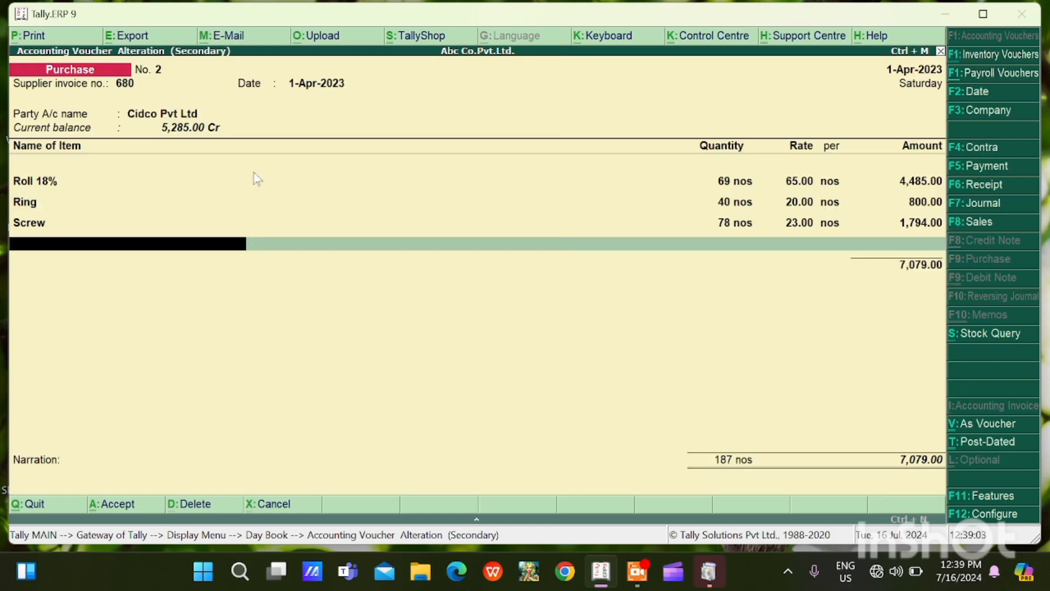
key("Return")
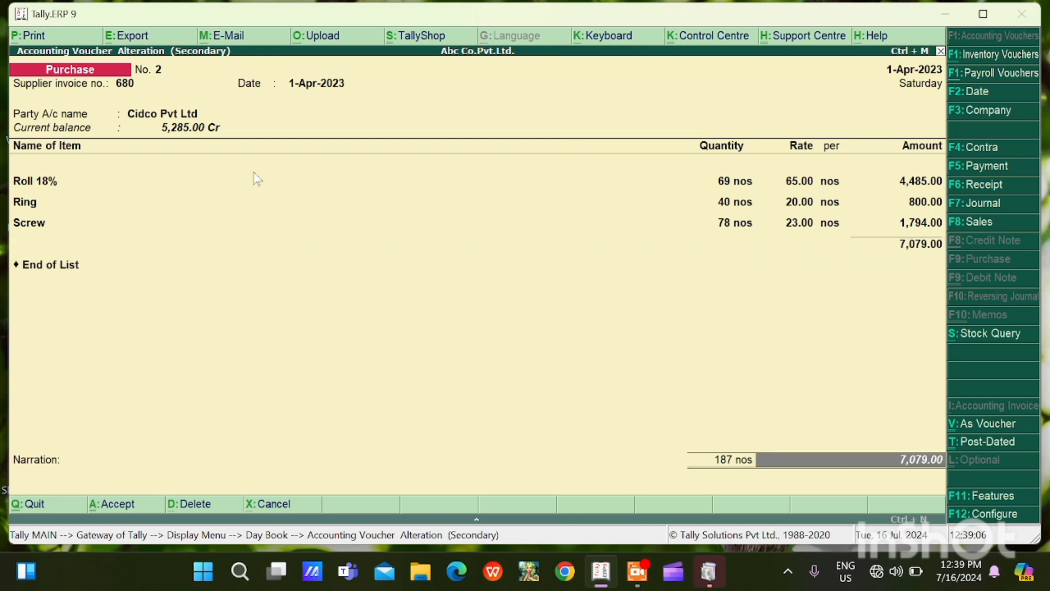
Finish the Cidco Pvt Ltd purchase voucher without a narration and save the alteration
key("Return")
key("Return")
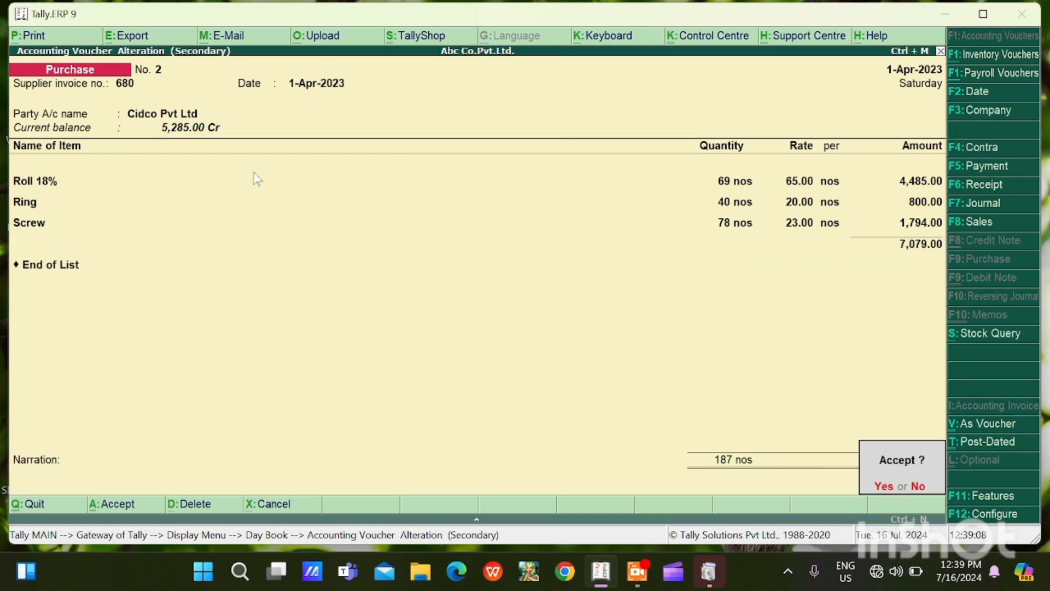
key("Return")
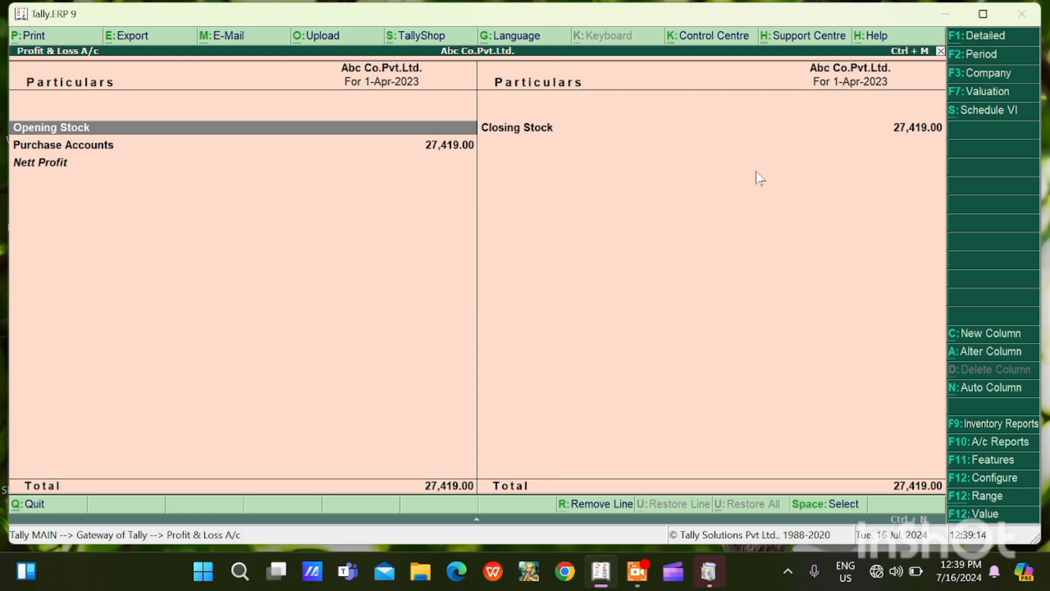
Show the Profit & Loss A/c in detailed form to examine the individual purchase ledgers and stock items
left_click(991, 37)
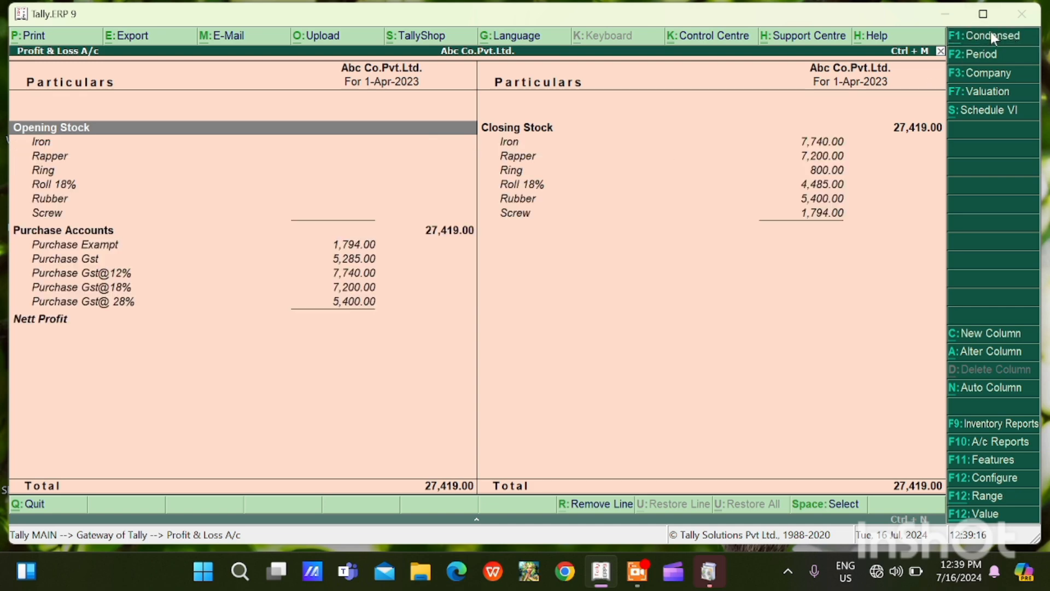